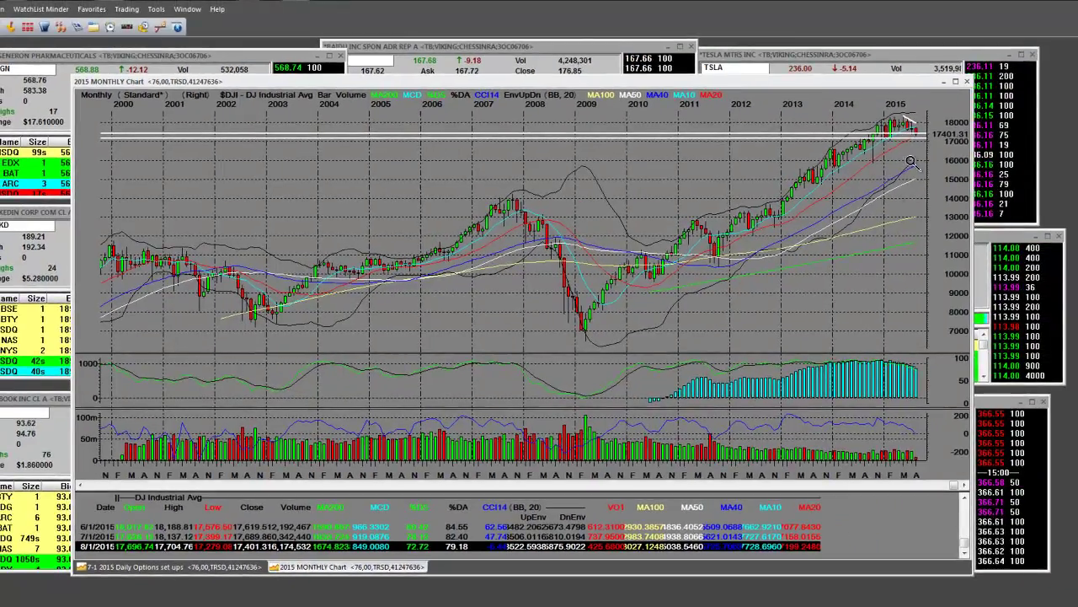
Drag a zoom box over the December 2014 to August 2015 monthly Dow candles.
left_click_drag(880, 181, 951, 105)
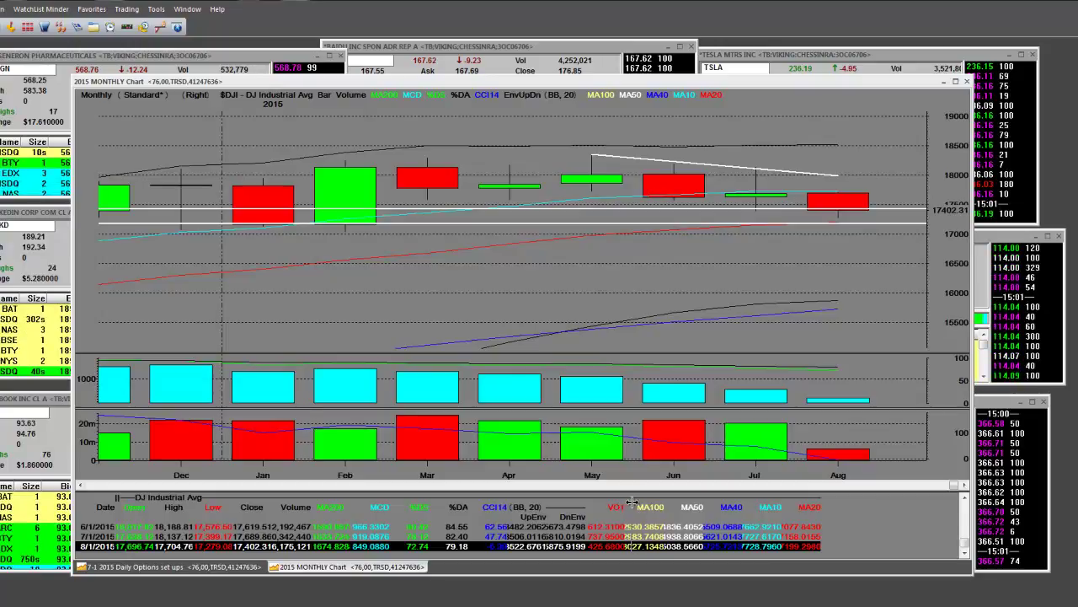
Widen a price data table column and review the 7/1/2015 and 8/1/2015 rows.
left_click_drag(622, 502, 638, 506)
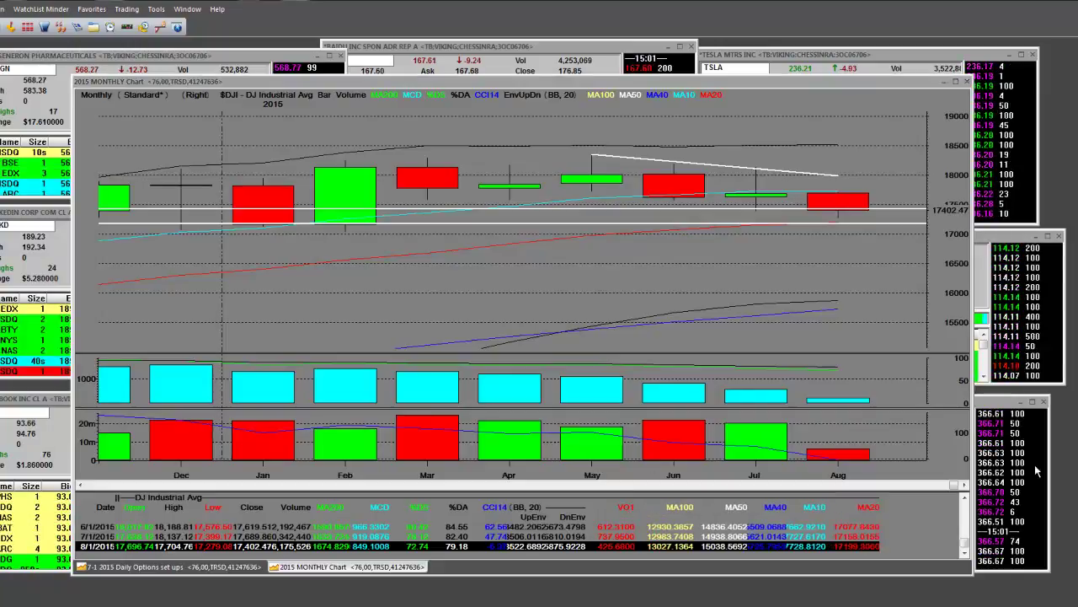
left_click(602, 539)
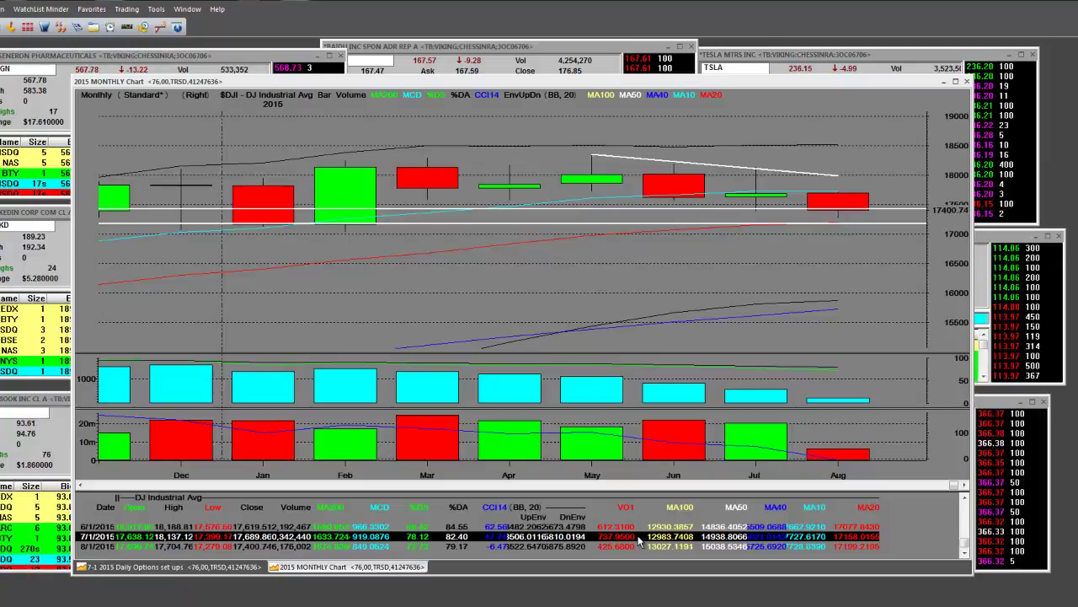
left_click(622, 547)
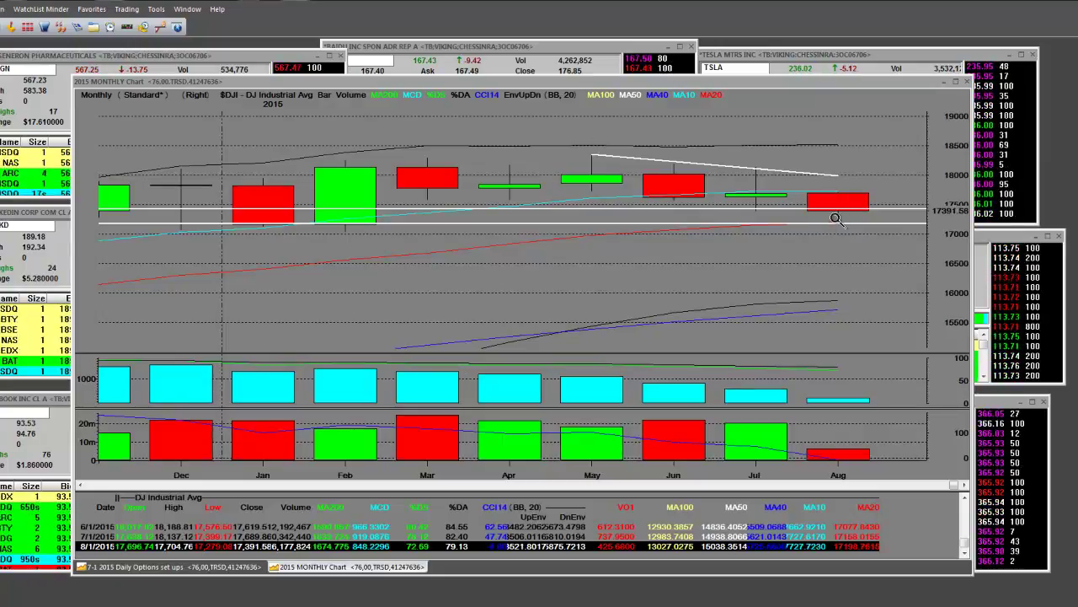
Zoom out to the full 1993–2015 history, then back in to August 2014–August 2015.
left_click(681, 255)
scroll(688, 250, "down", 2)
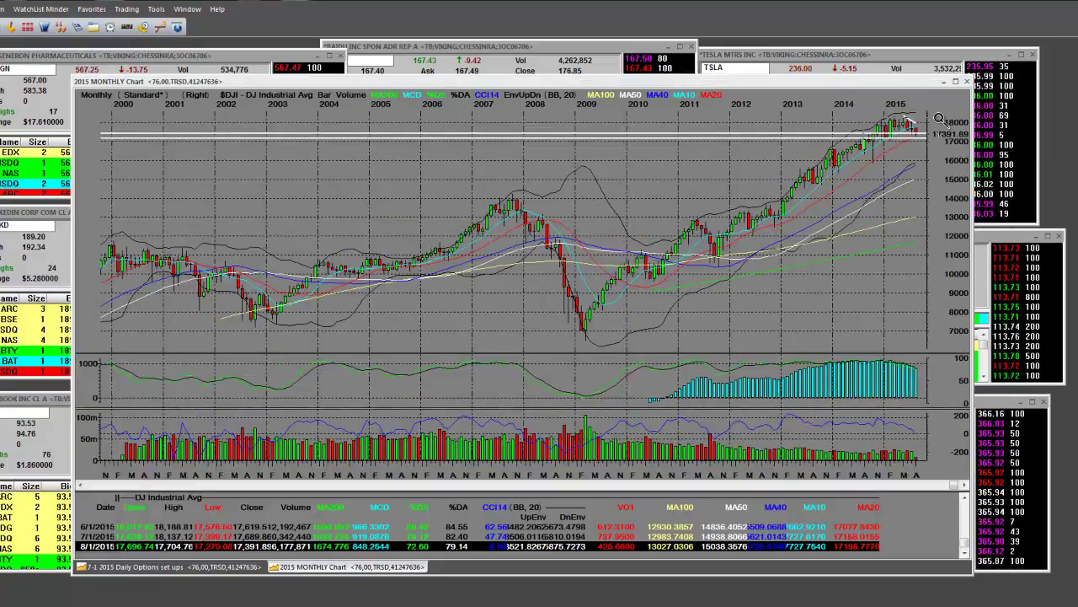
scroll(895, 161, "up", 2)
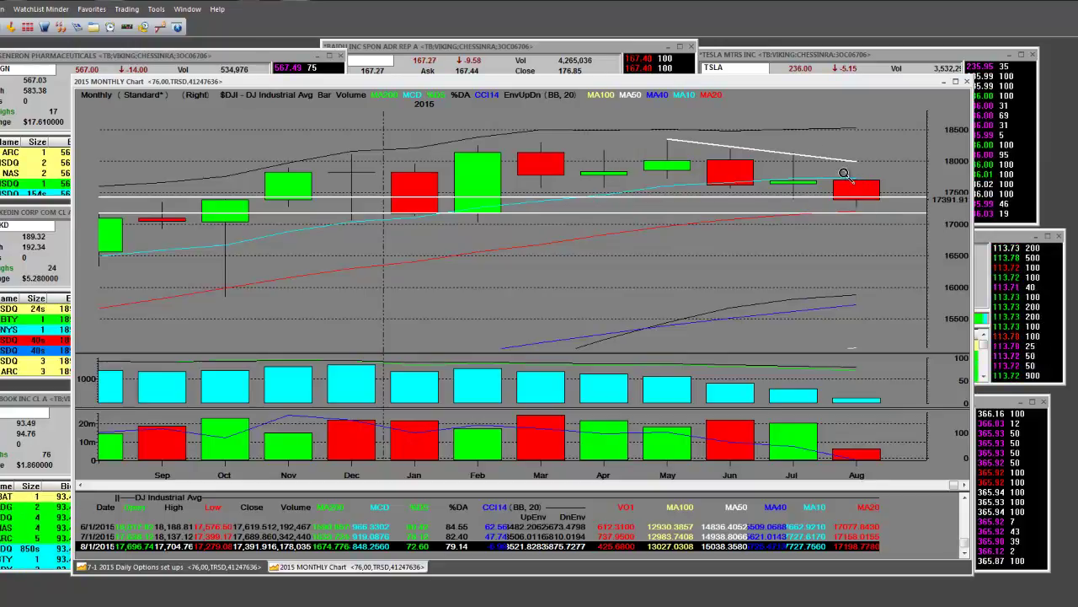
left_click(895, 181)
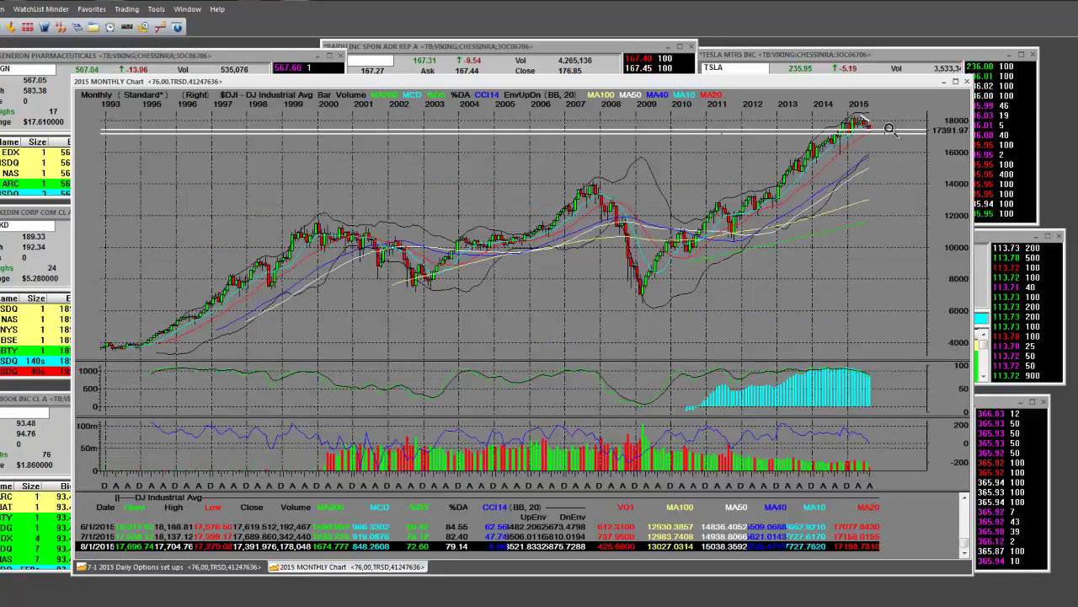
left_click(915, 108)
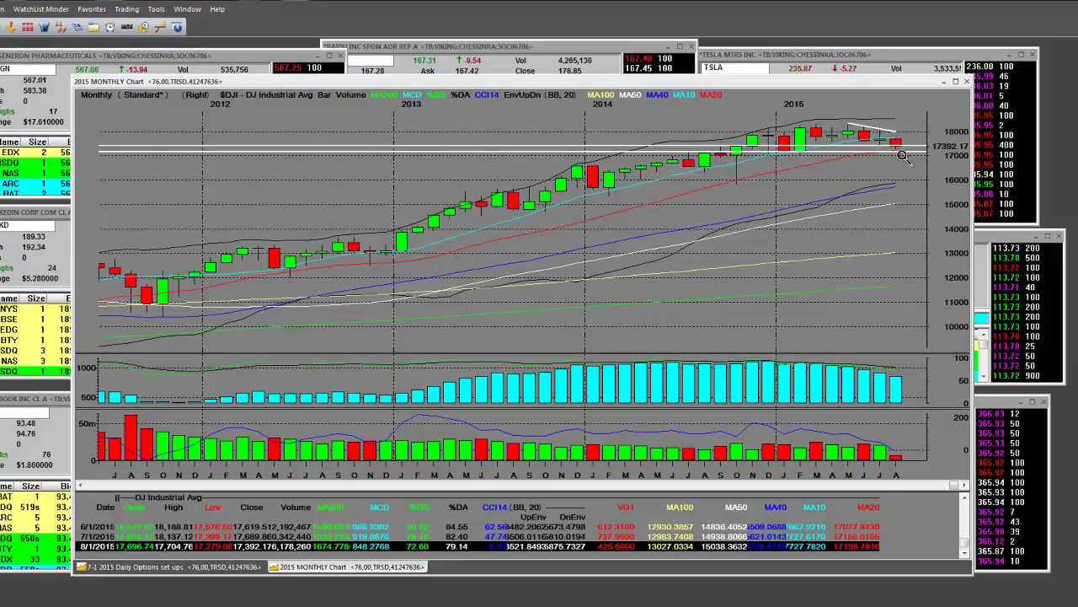
left_click_drag(741, 195, 963, 111)
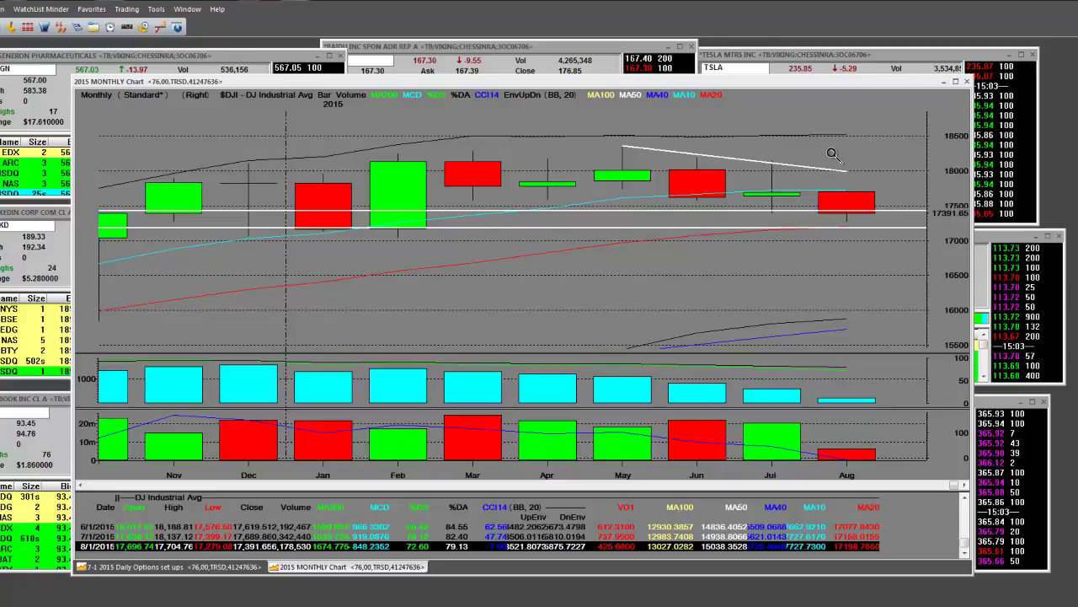
scroll(832, 153, "down", 3)
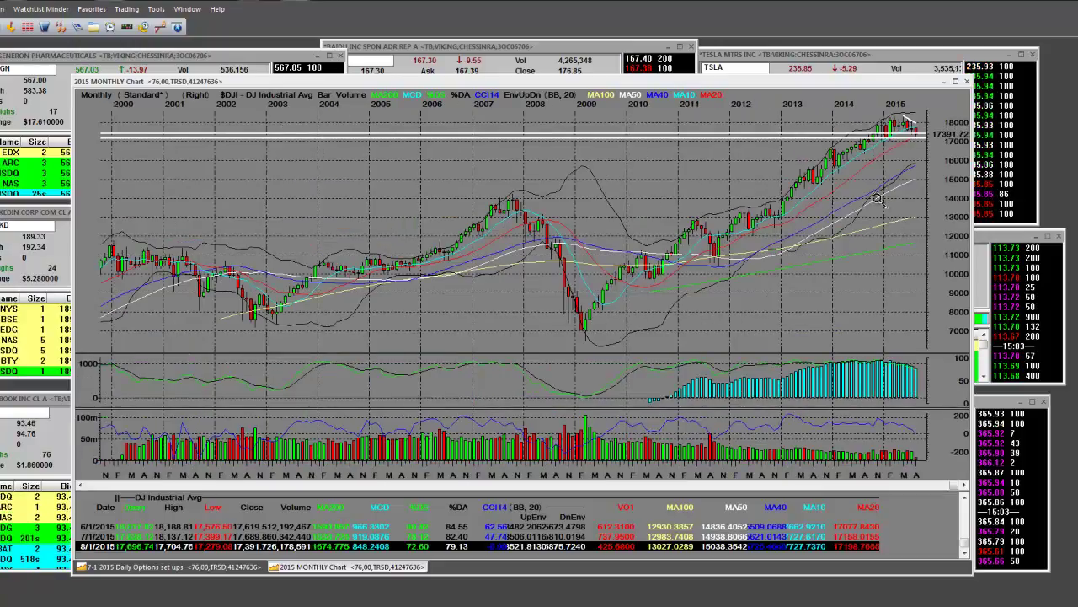
scroll(937, 125, "up", 3)
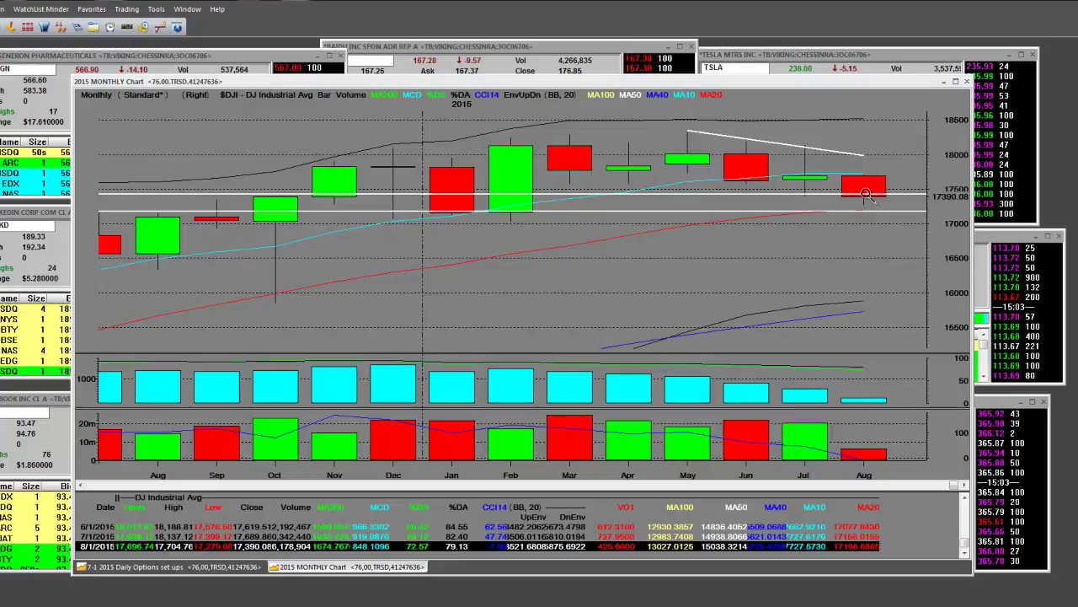
Zoom in on the June–August 2015 candles, then widen to May 2014–August 2015.
left_click(922, 174)
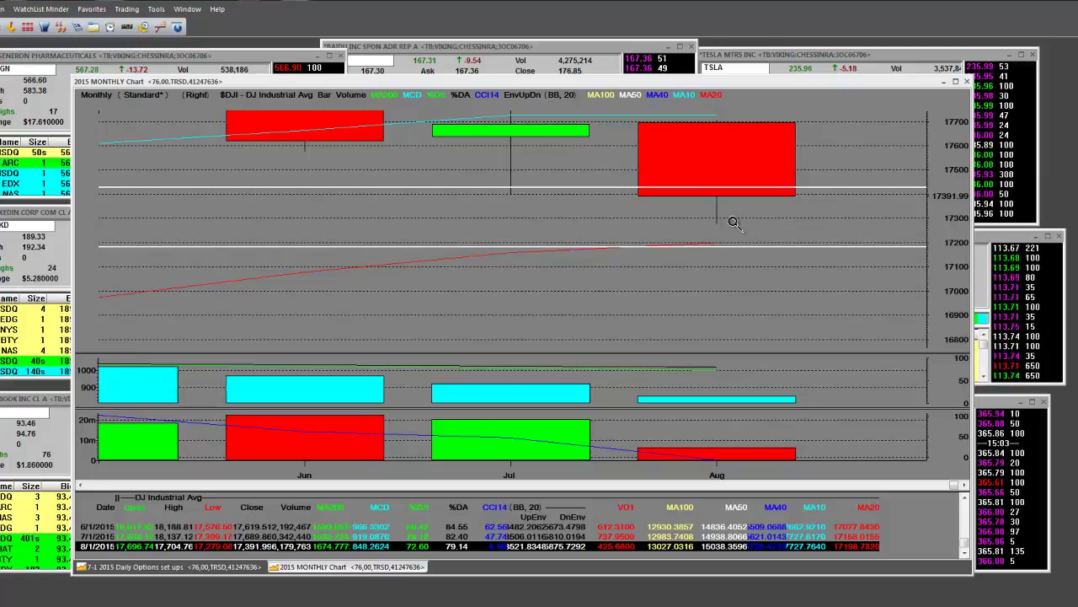
scroll(742, 224, "down", 10)
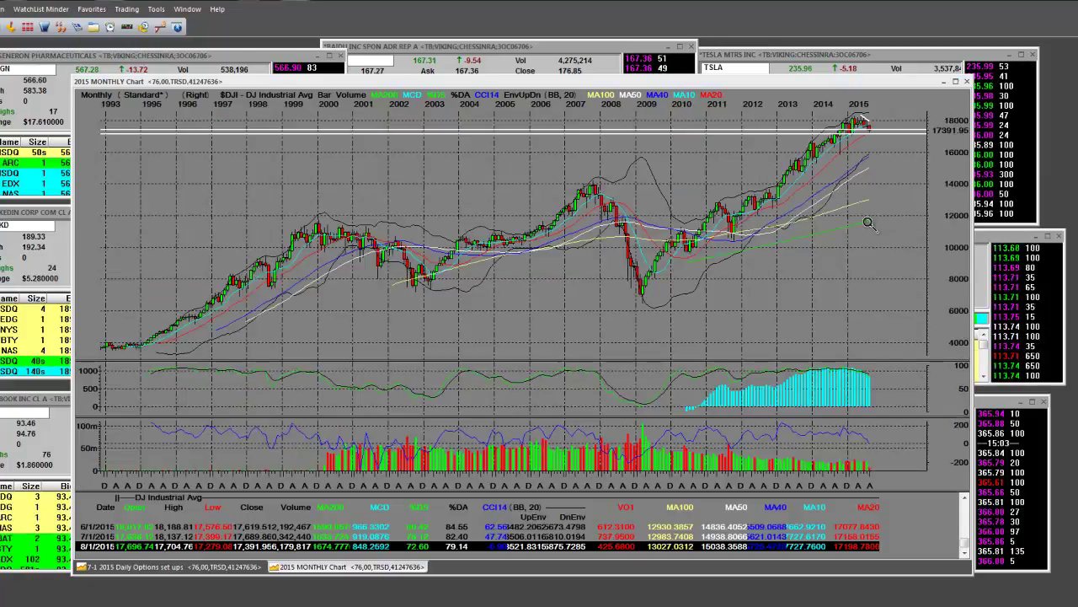
scroll(868, 221, "up", 1)
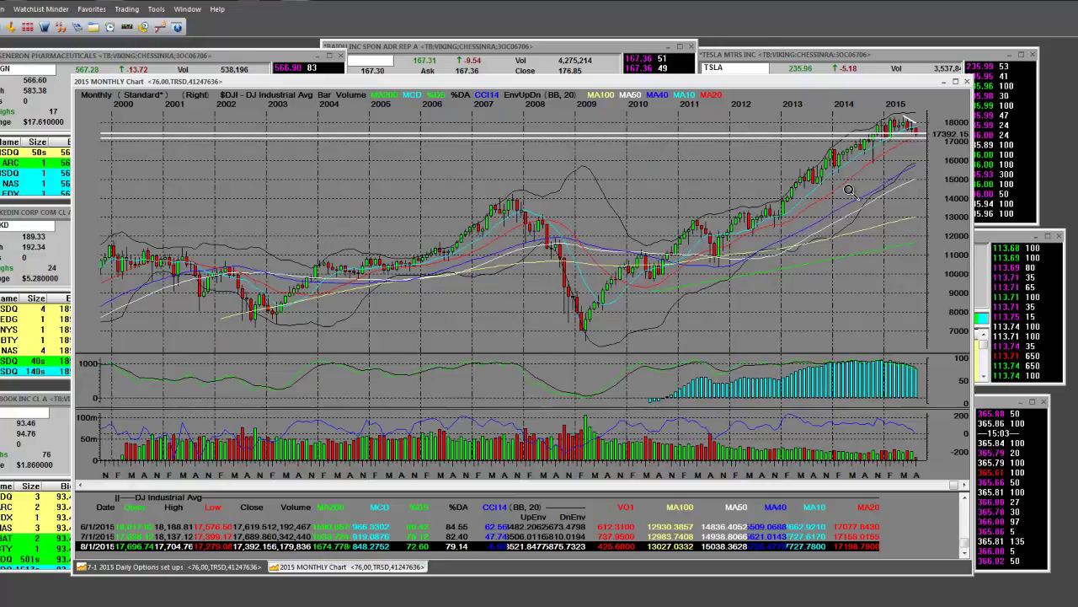
scroll(941, 114, "up", 9)
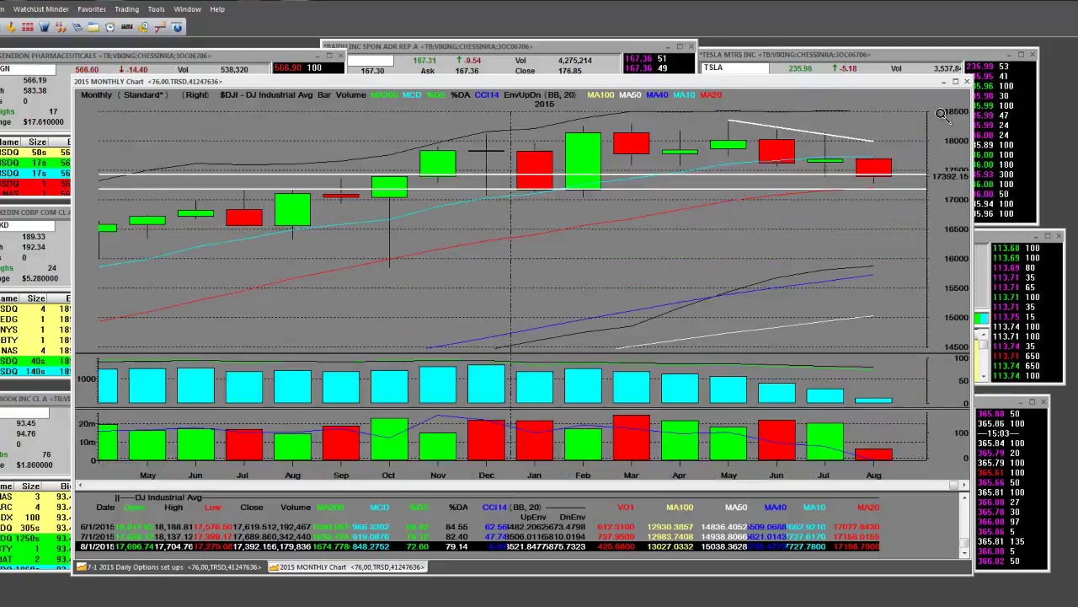
Switch the chart to the Trend Tool from its right-click Tools menu.
right_click(660, 250)
mouse_move(724, 372)
mouse_move(700, 356)
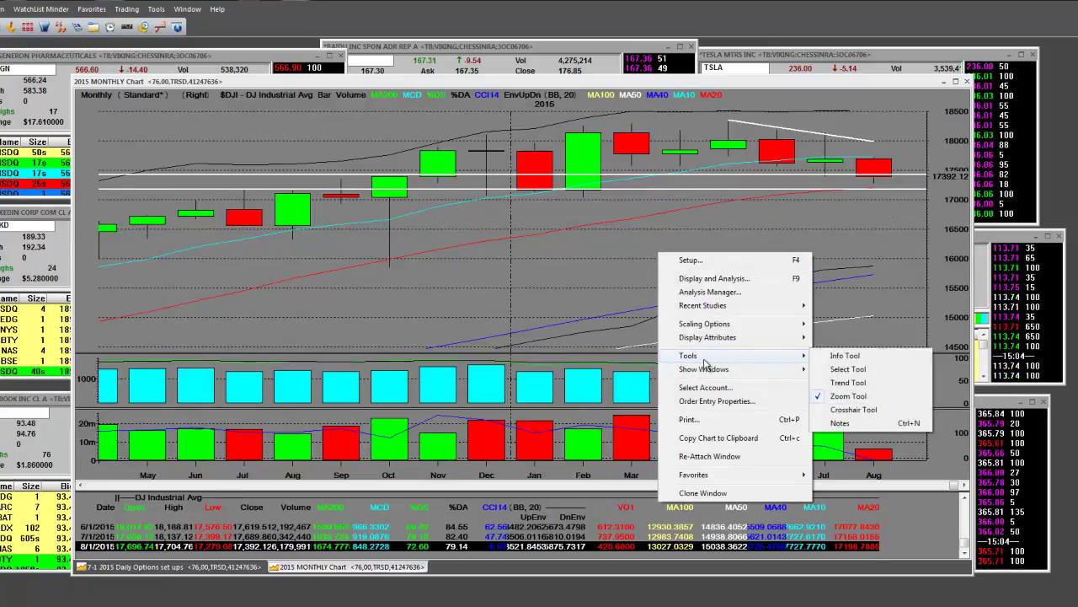
left_click(851, 383)
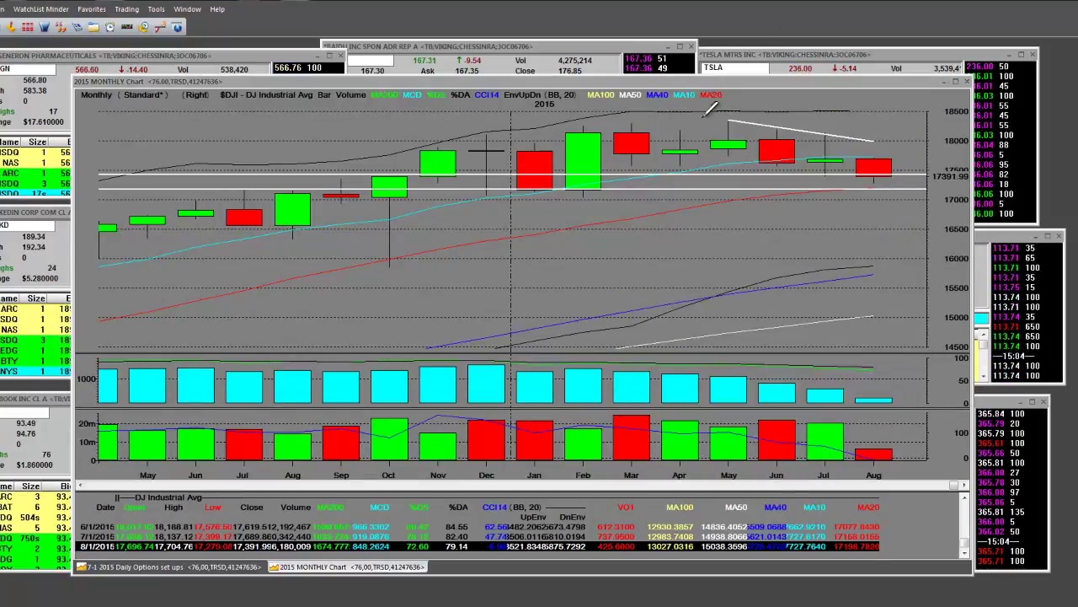
Draw a horizontal resistance line above the 2015 highs and a support line just below 17000.
left_click_drag(590, 120, 729, 120)
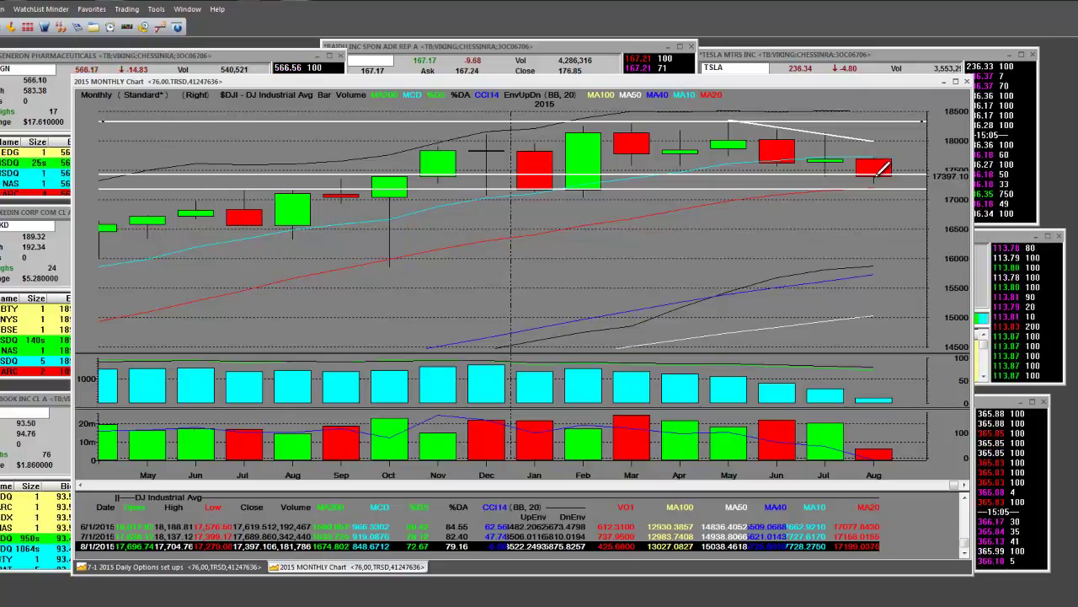
left_click(695, 217)
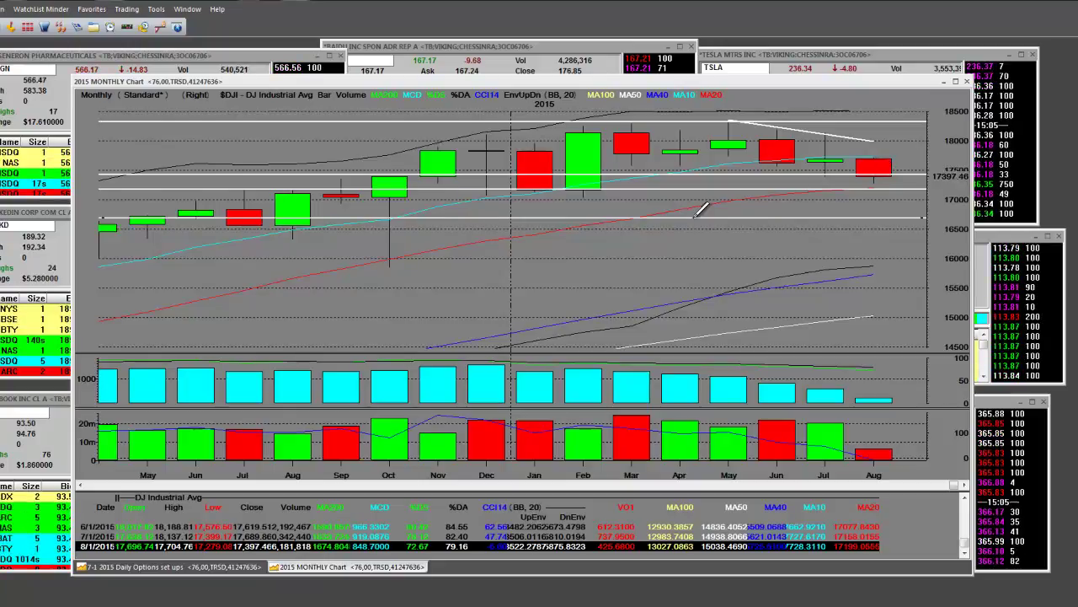
scroll(703, 209, "down", 5)
scroll(702, 209, "up", 2)
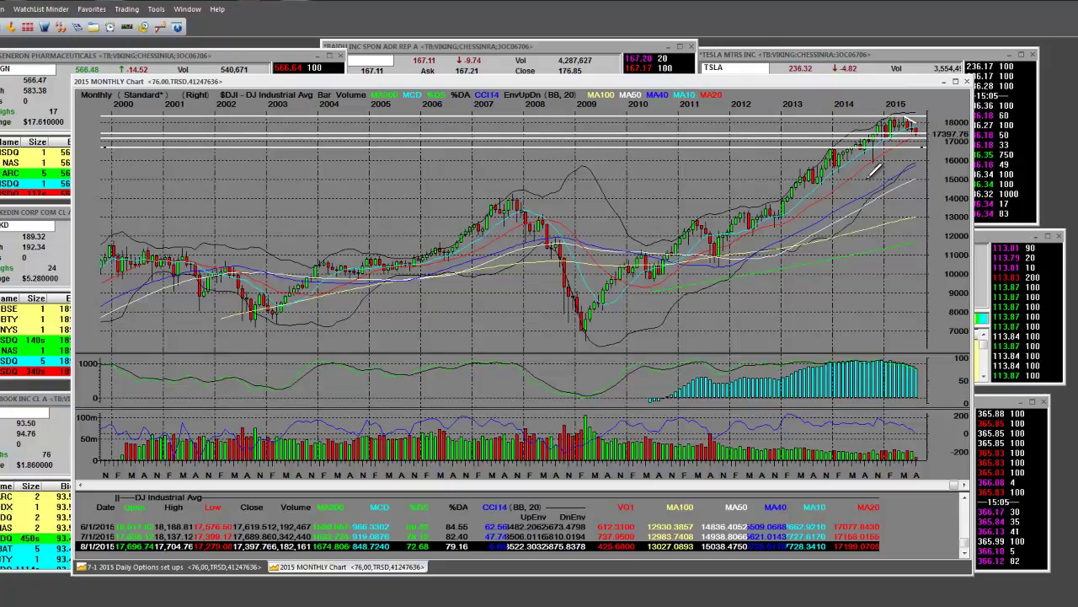
Switch back to the Zoom Tool and zoom in on roughly April 2014 to August 2015.
right_click(853, 195)
mouse_move(882, 297)
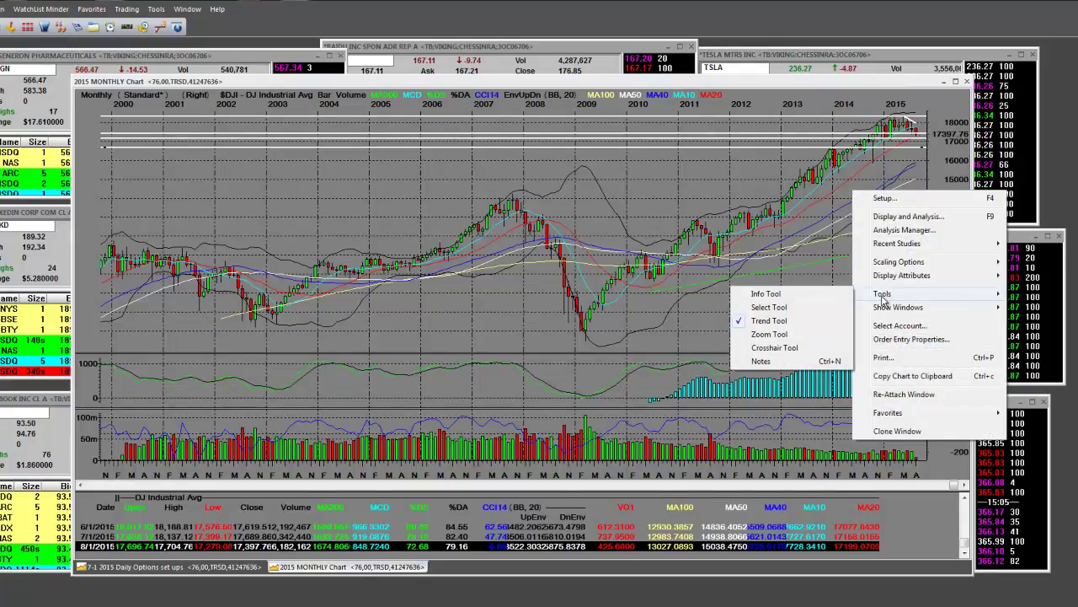
left_click(779, 335)
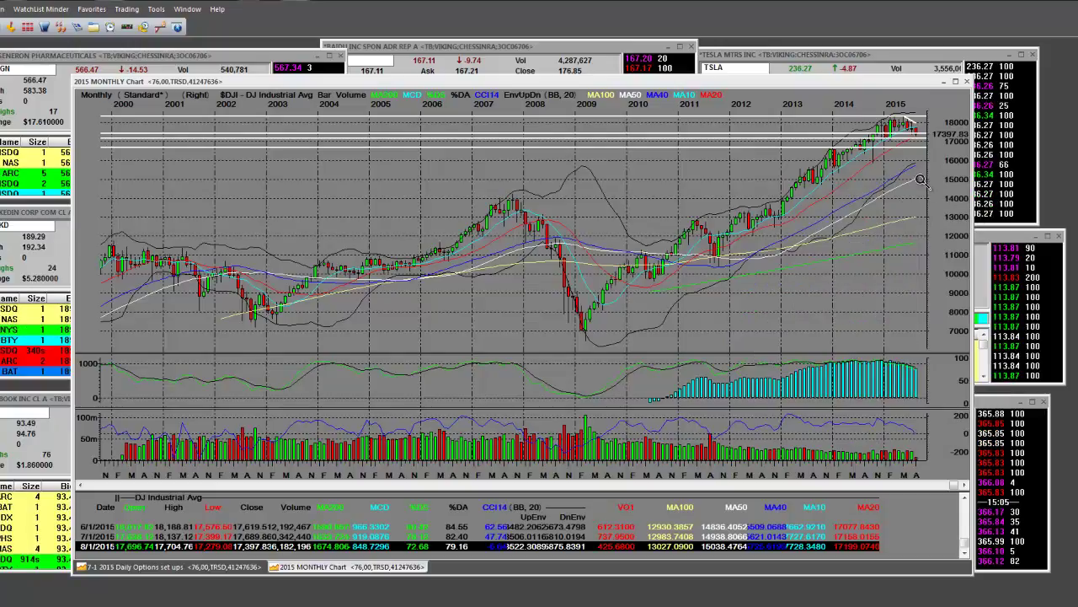
left_click(946, 110)
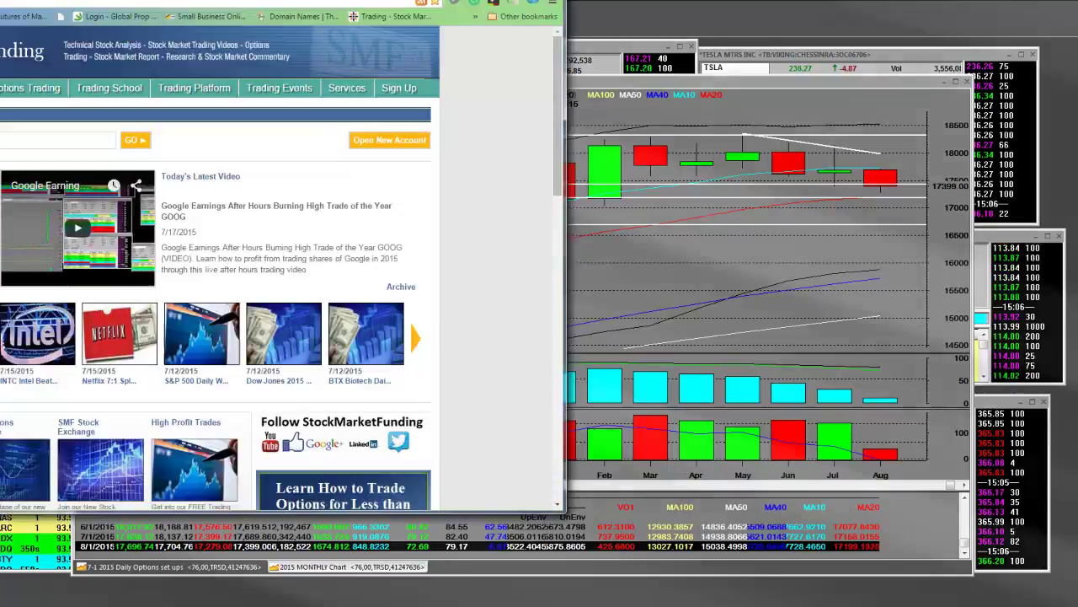
left_click_drag(511, 9, 787, 76)
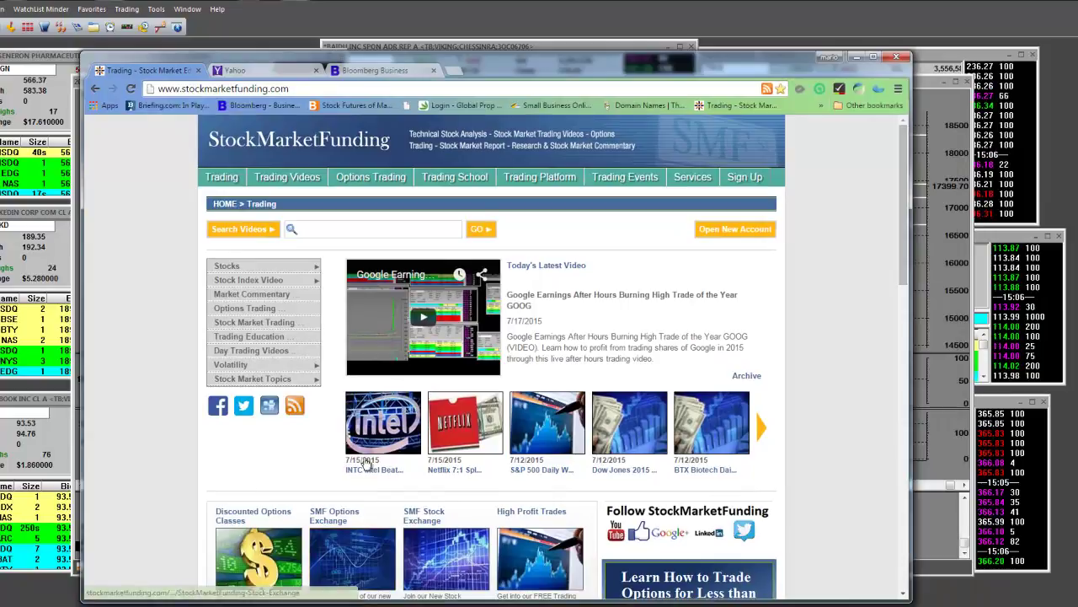
scroll(782, 315, "down", 4)
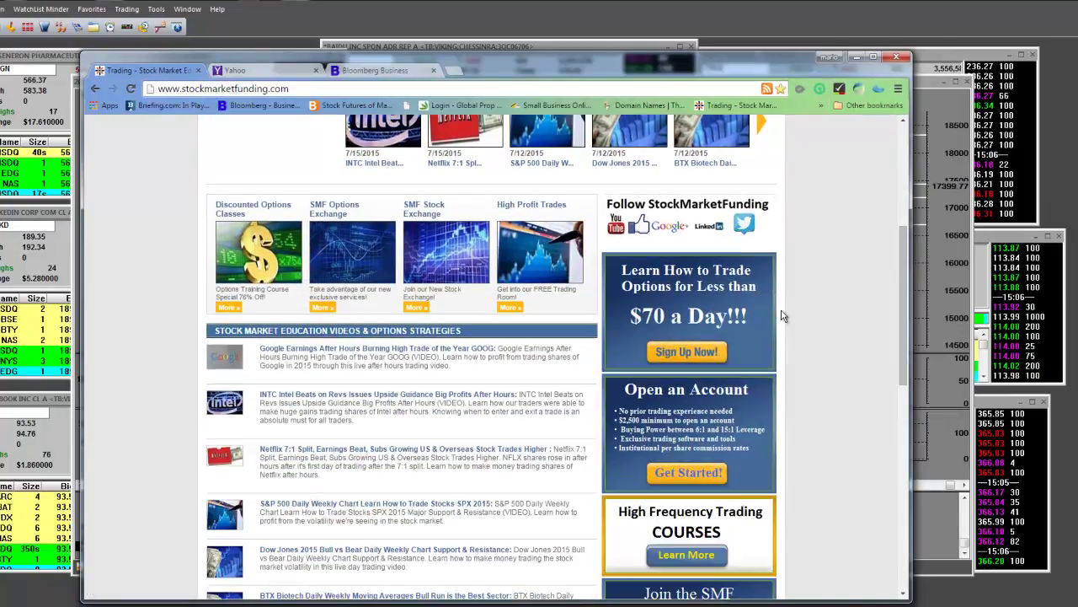
scroll(620, 368, "down", 2)
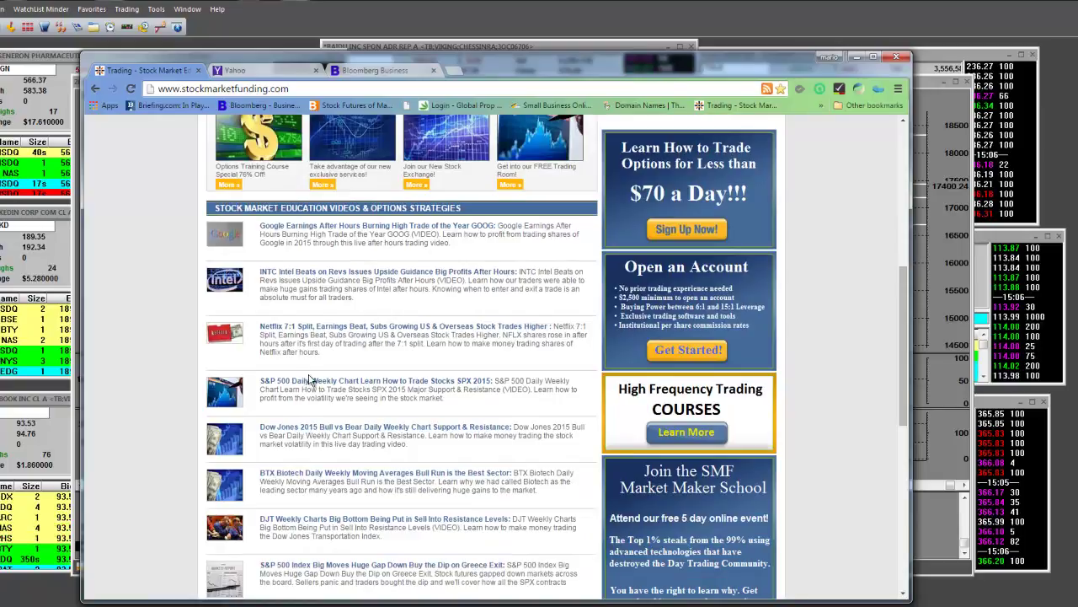
scroll(396, 434, "down", 2)
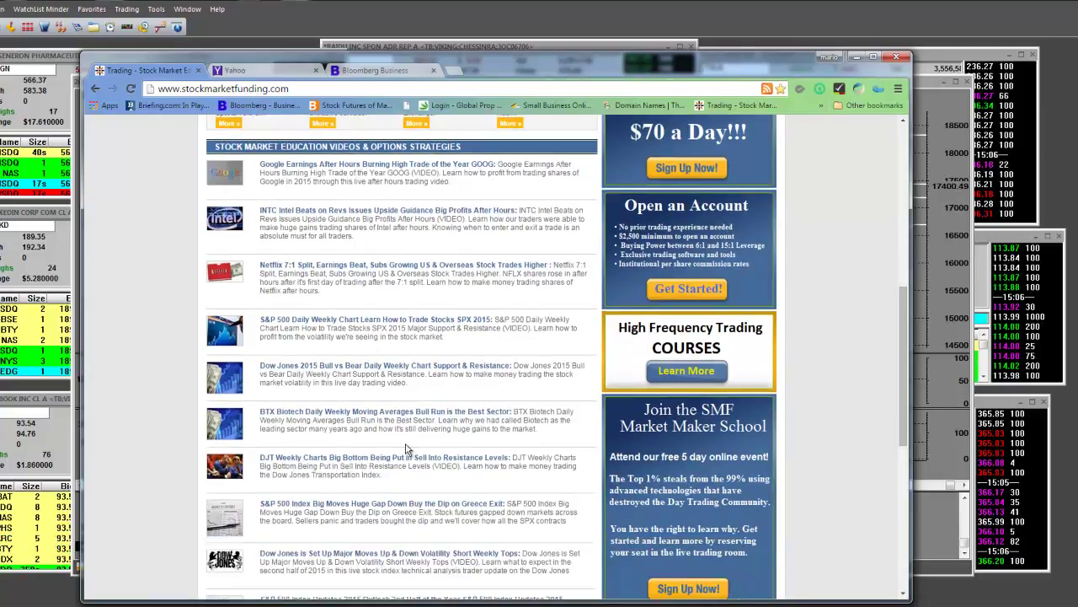
scroll(407, 446, "down", 1)
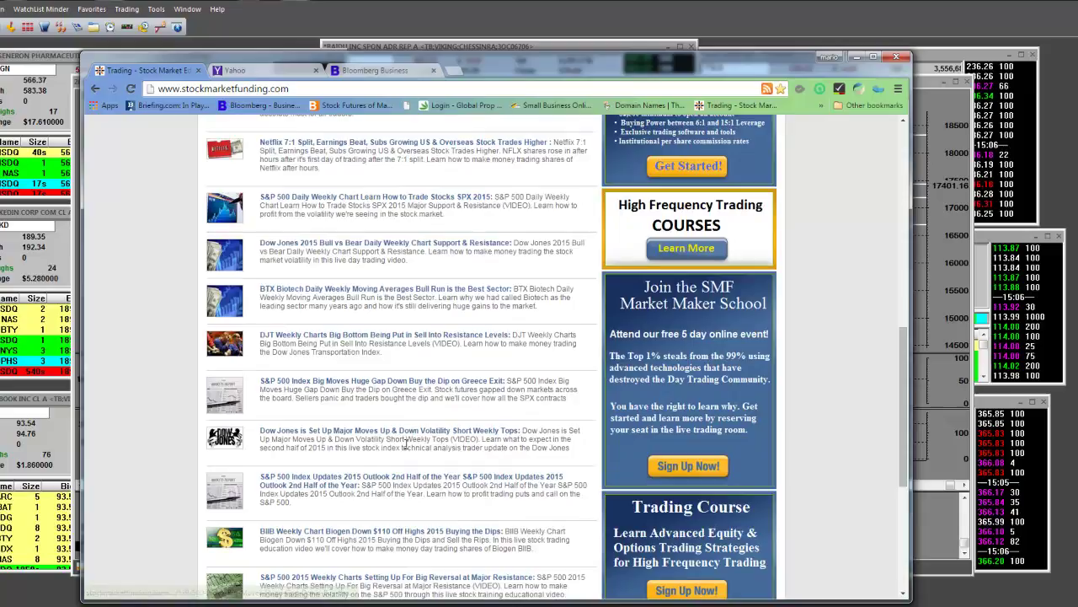
scroll(405, 446, "down", 3)
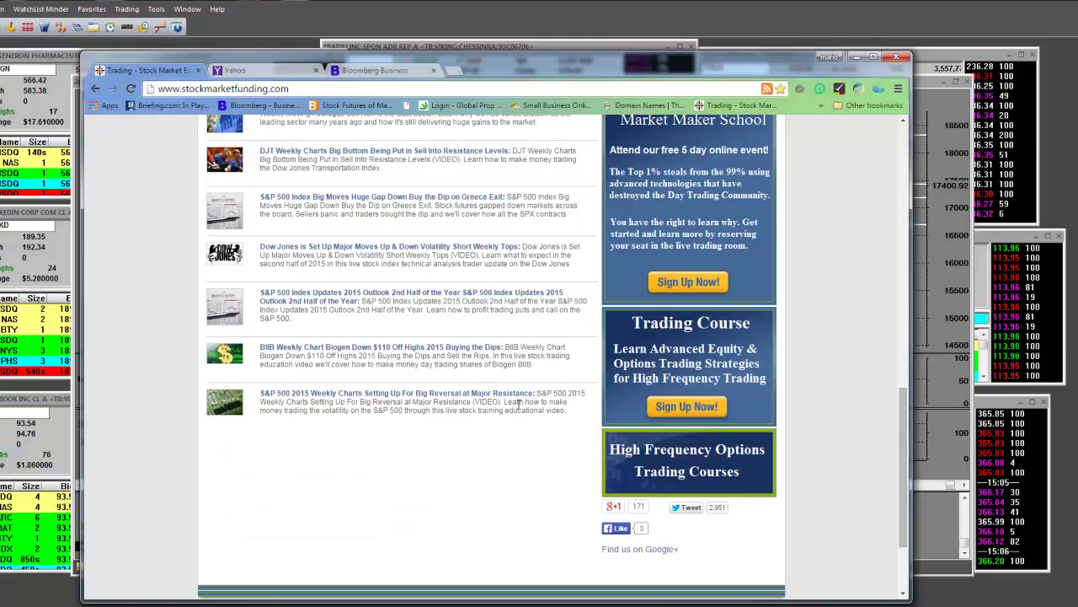
scroll(520, 405, "up", 4)
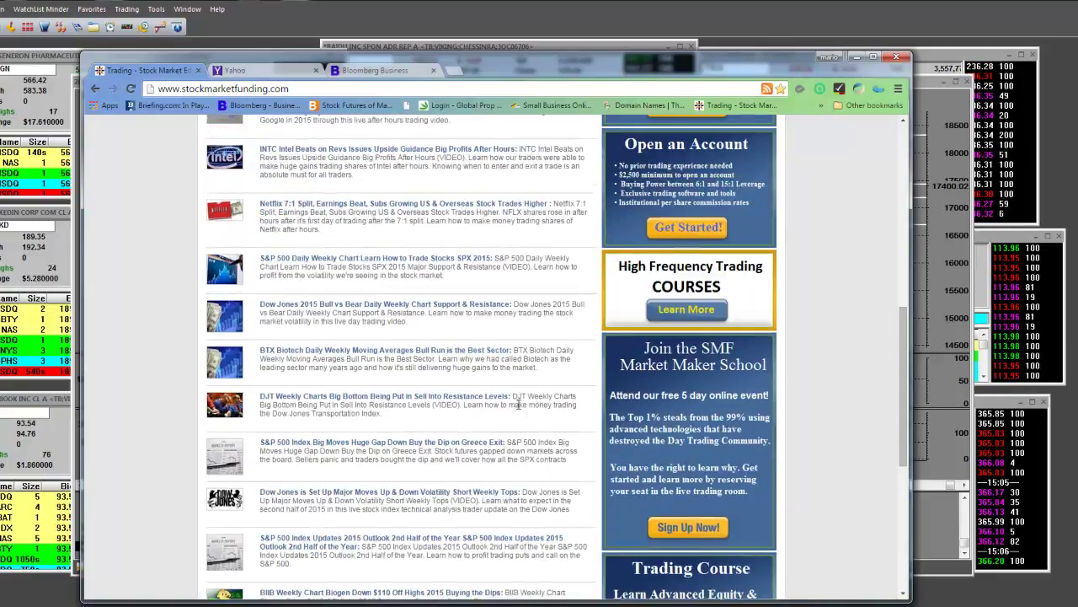
scroll(520, 404, "up", 2)
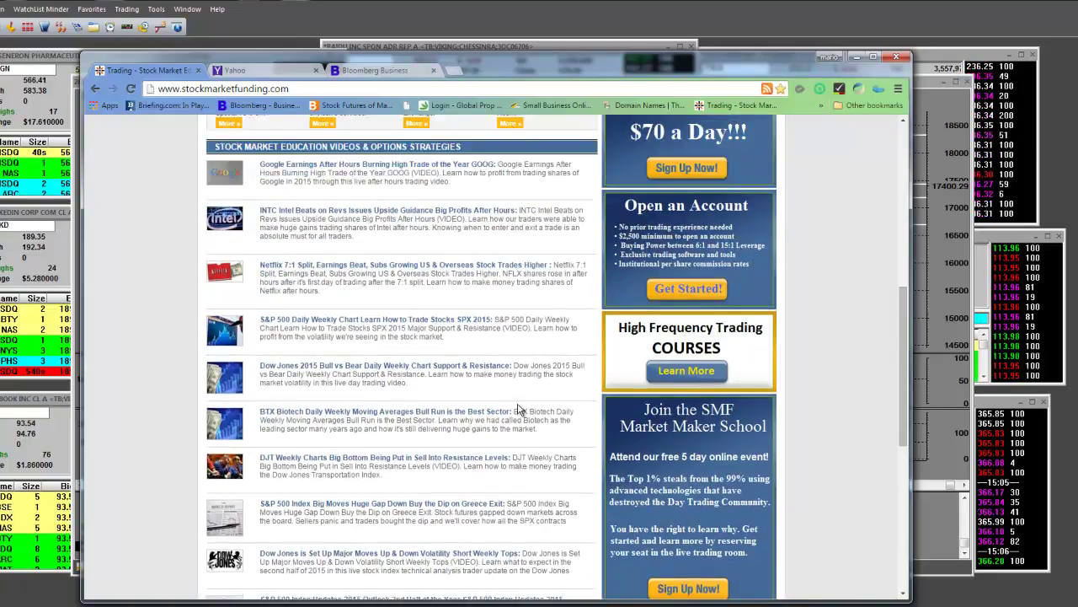
scroll(520, 405, "up", 2)
scroll(518, 404, "down", 2)
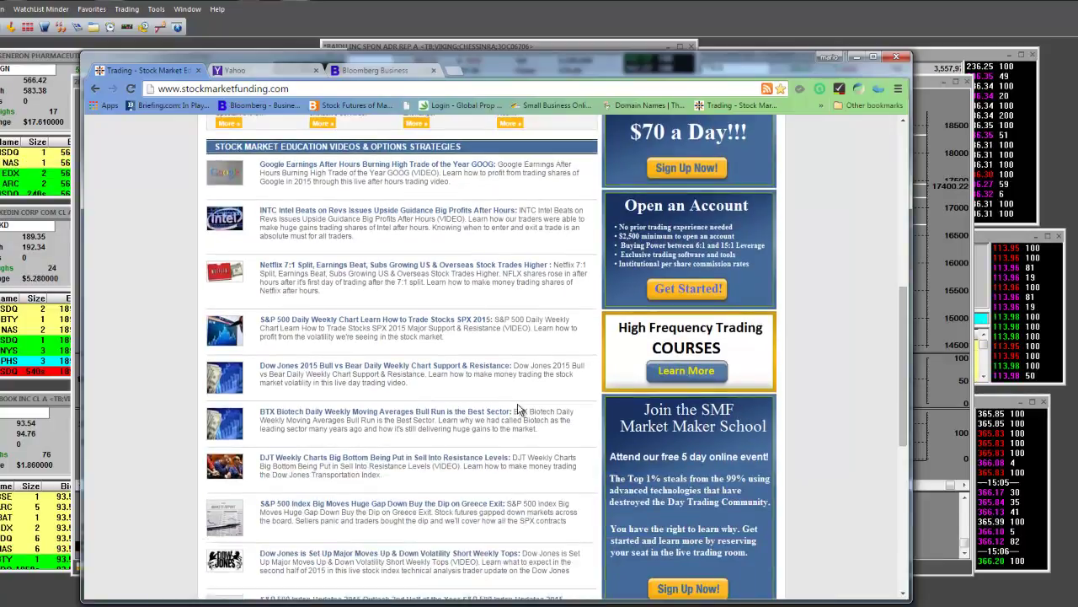
scroll(518, 404, "down", 2)
scroll(518, 409, "down", 3)
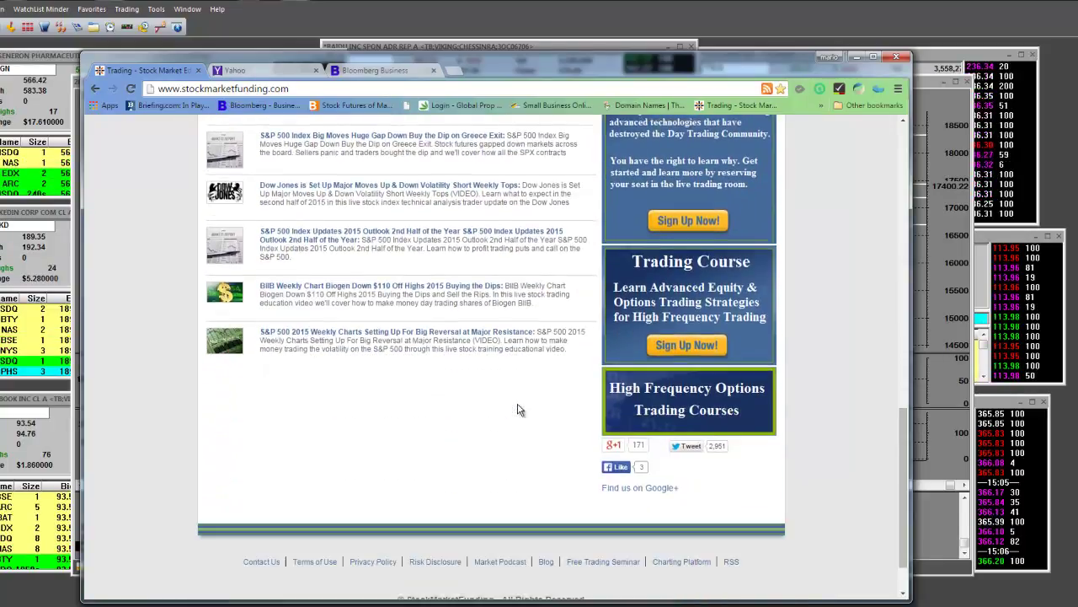
scroll(518, 406, "up", 4)
scroll(518, 406, "up", 7)
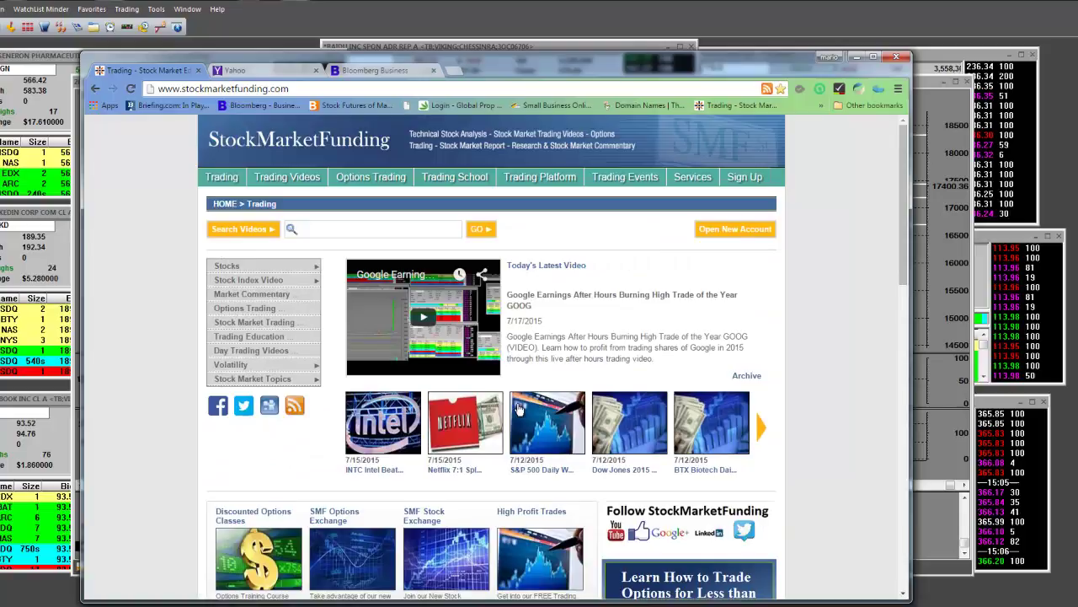
scroll(518, 409, "down", 1)
scroll(520, 409, "down", 1)
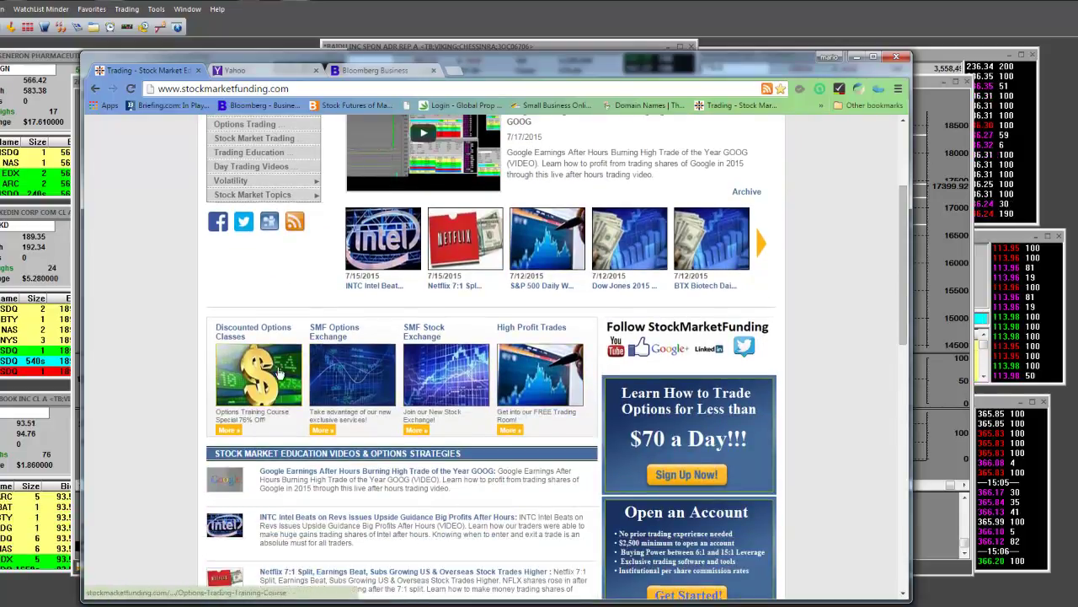
scroll(468, 391, "up", 3)
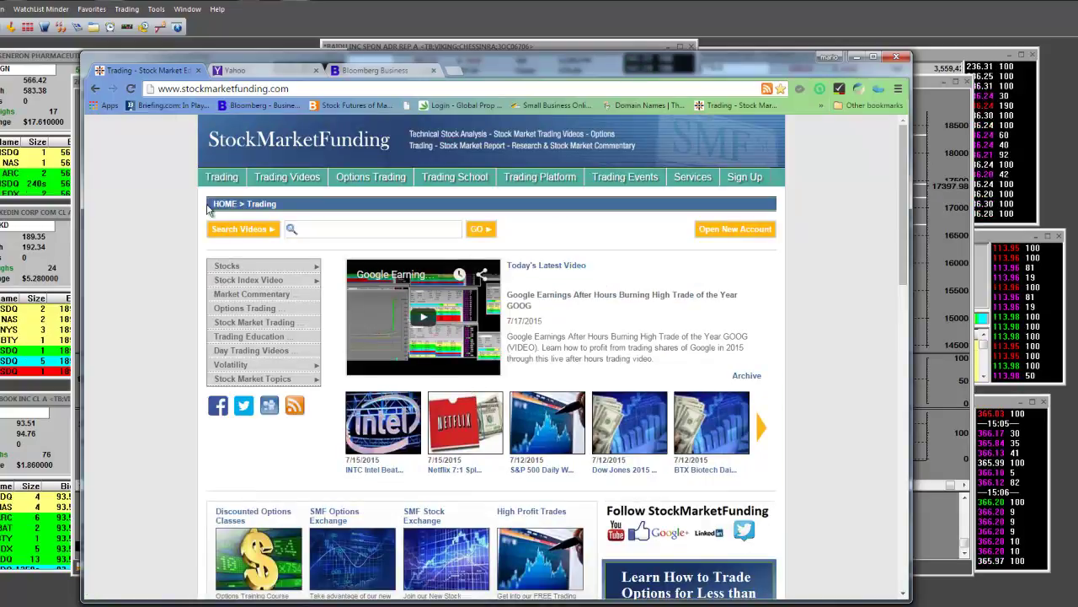
mouse_move(219, 183)
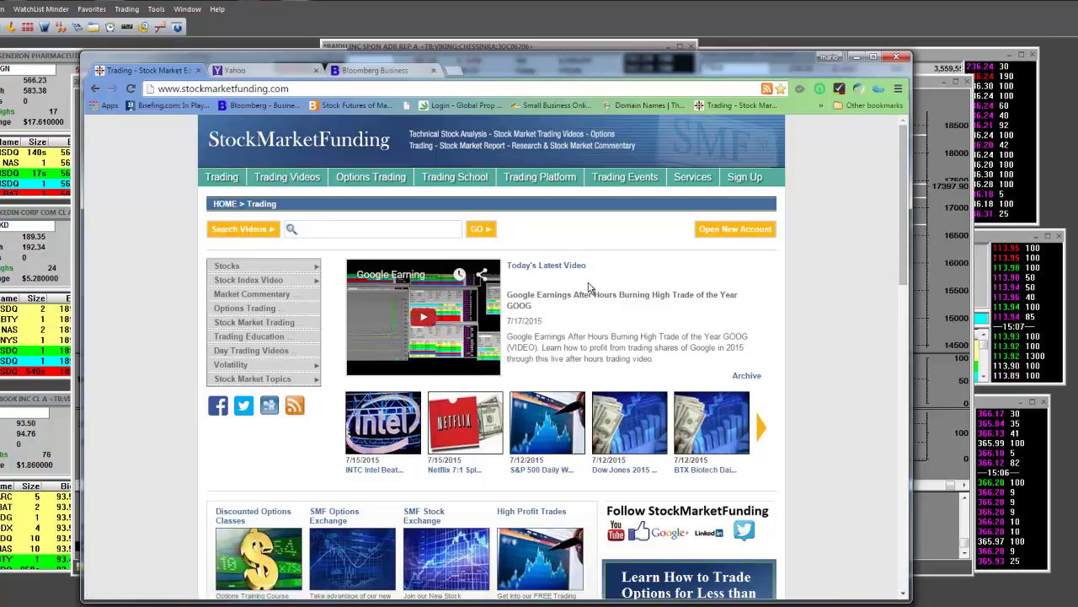
scroll(586, 379, "down", 3)
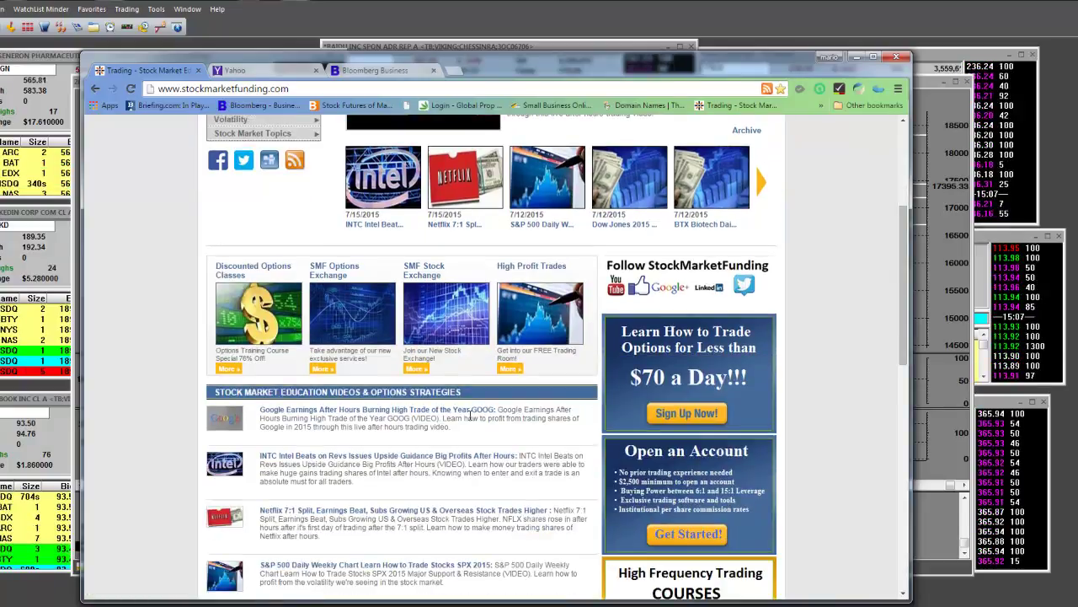
scroll(470, 416, "down", 2)
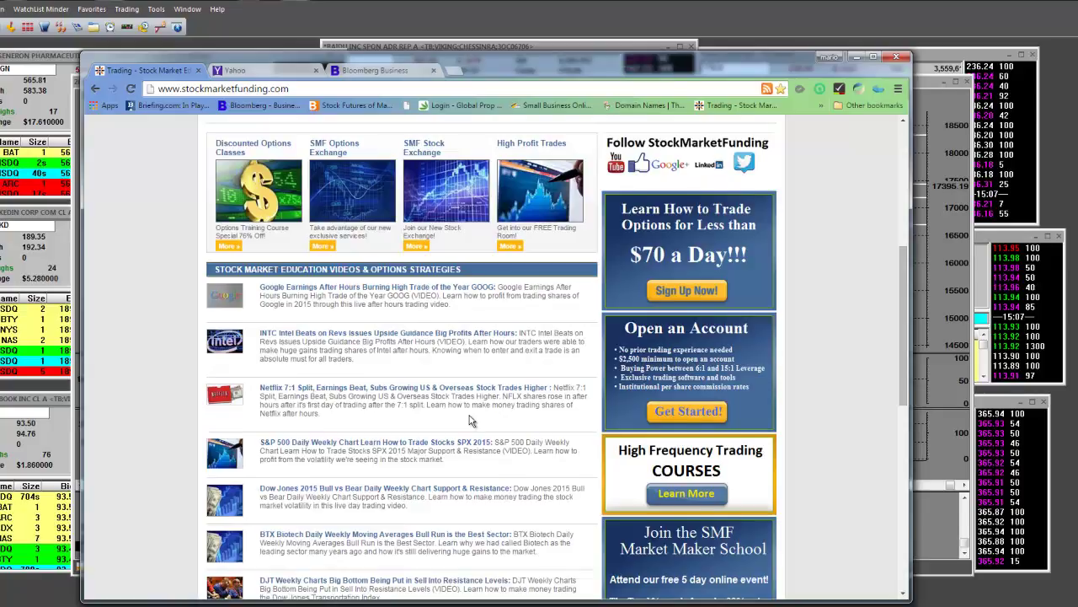
scroll(470, 421, "down", 2)
scroll(470, 417, "up", 7)
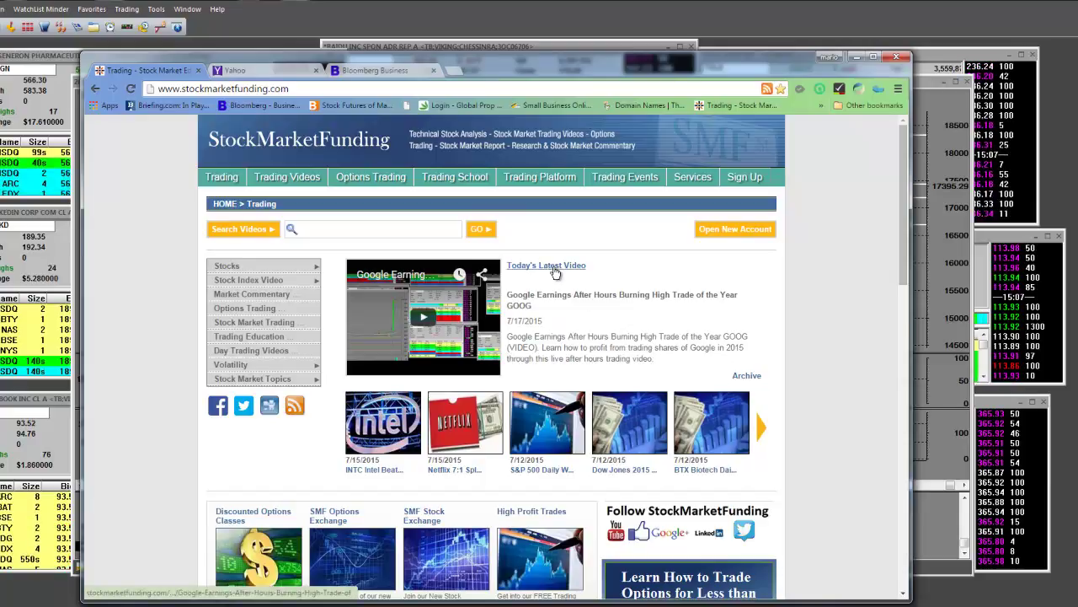
left_click(555, 273)
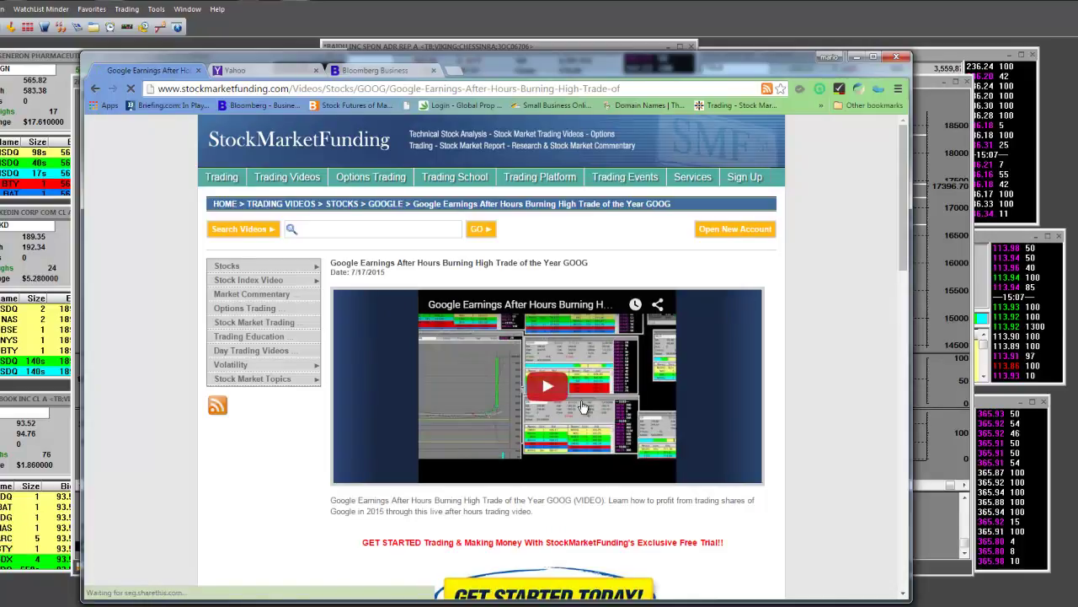
scroll(500, 217, "down", 3)
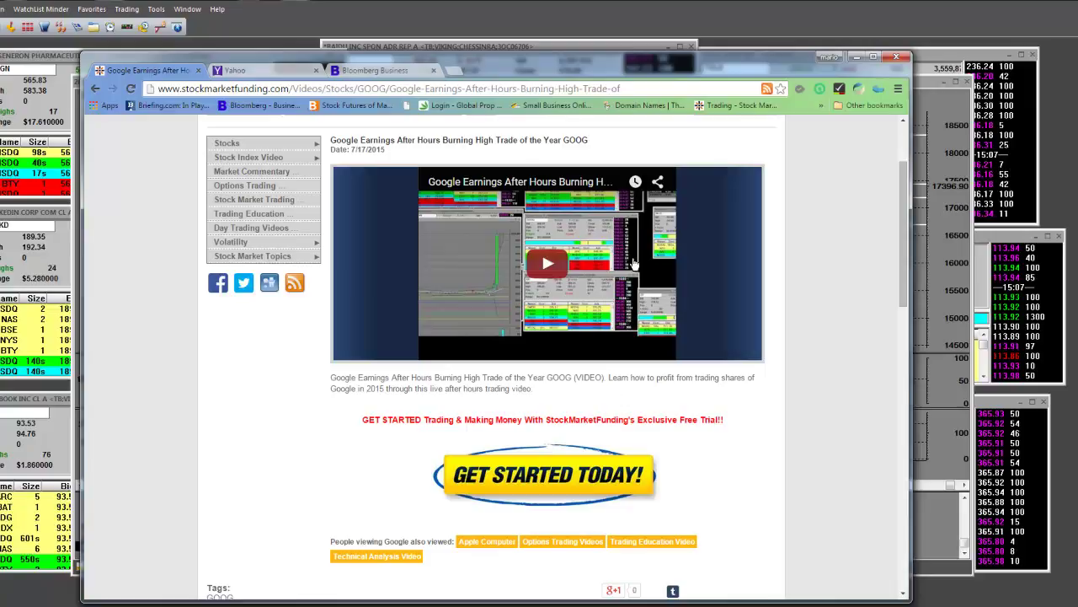
scroll(508, 260, "up", 3)
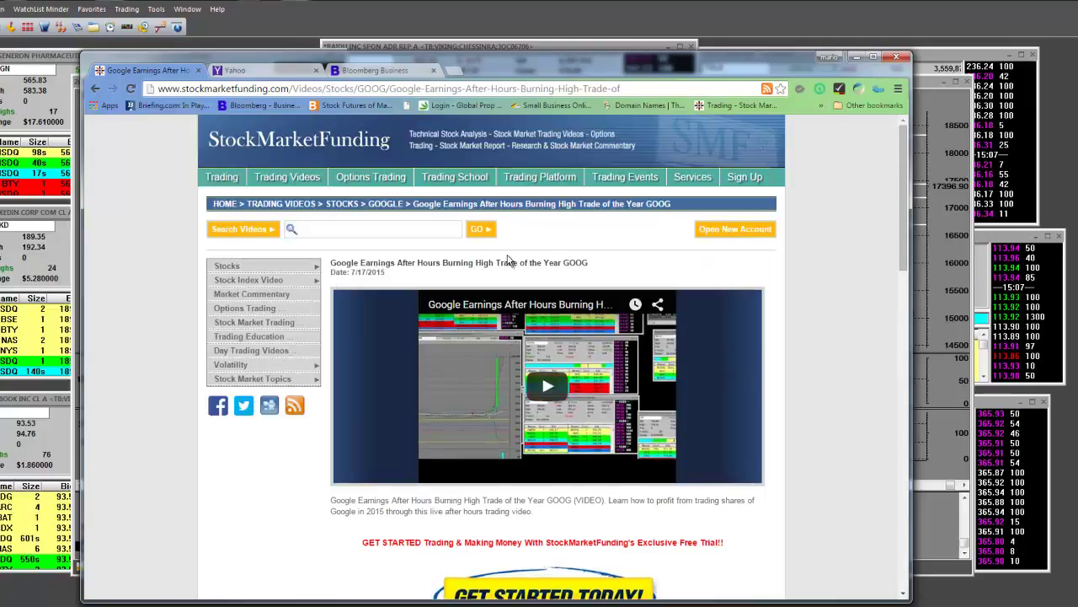
left_click(222, 179)
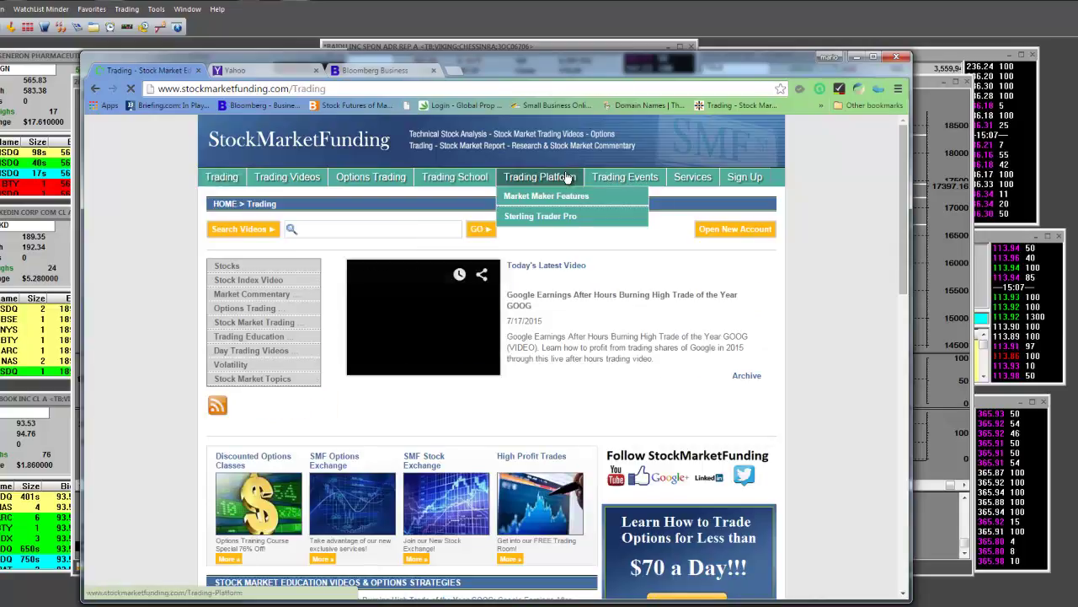
Look over the Trading Platform page, then open the free Trading Seminar page via Trading > Free Trial.
left_click(567, 176)
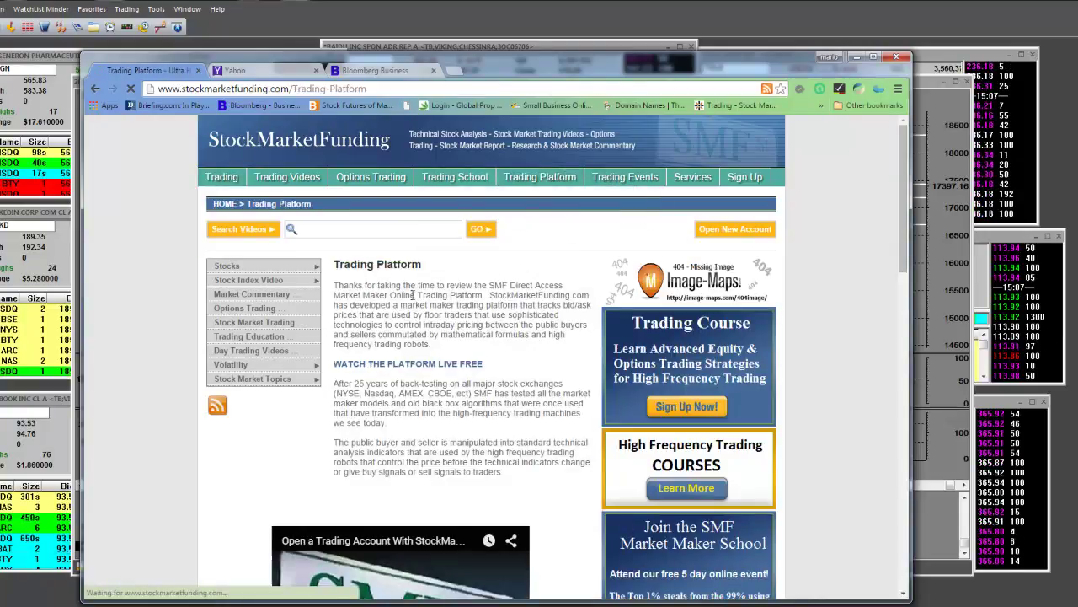
scroll(253, 304, "down", 4)
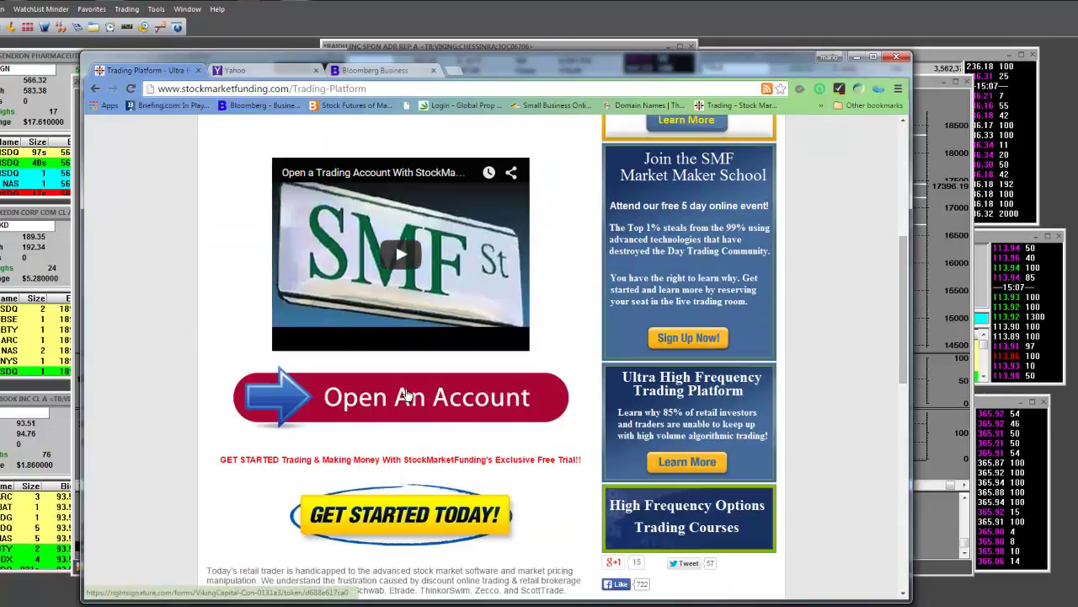
scroll(392, 338, "down", 1)
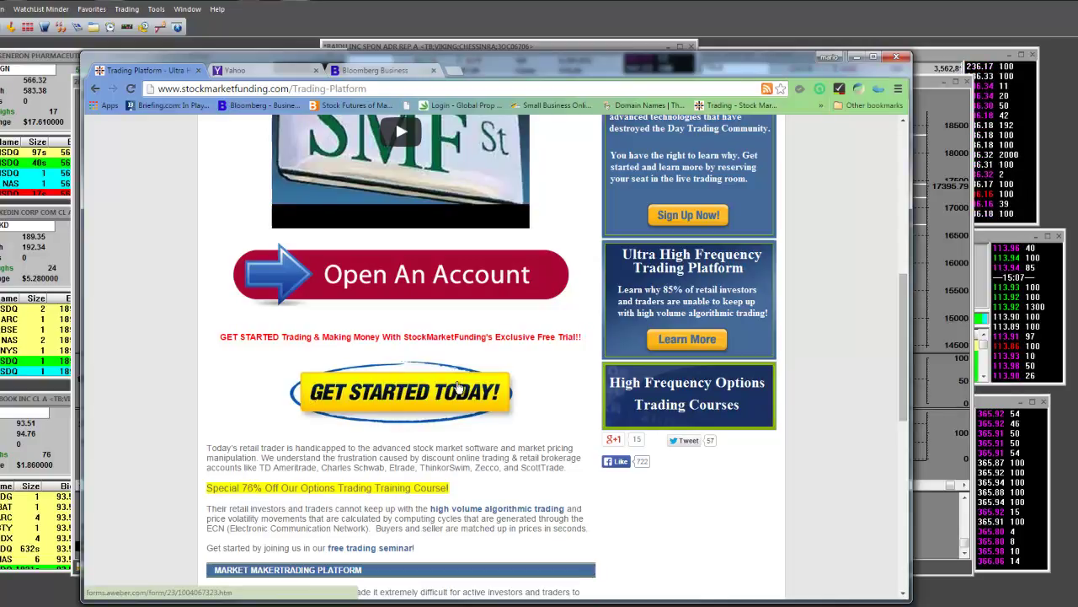
scroll(459, 388, "up", 2)
scroll(457, 387, "up", 3)
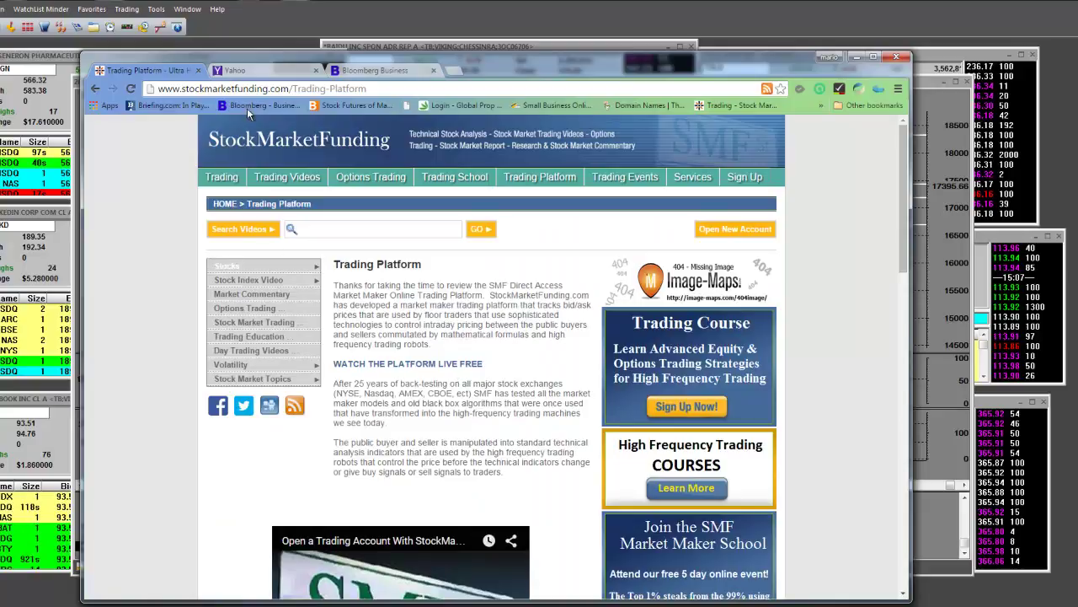
mouse_move(224, 179)
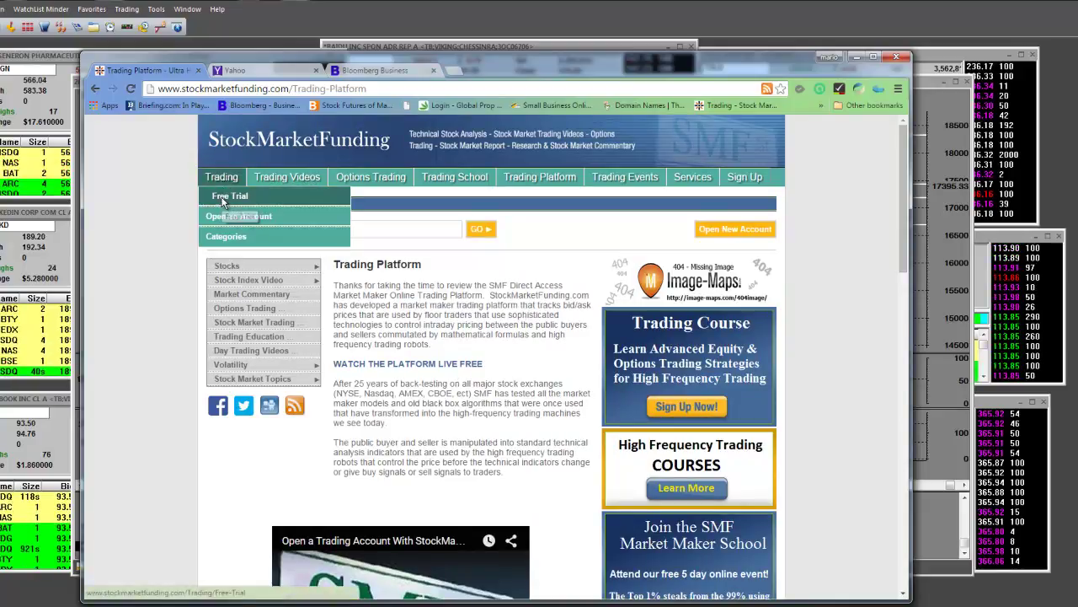
left_click(223, 201)
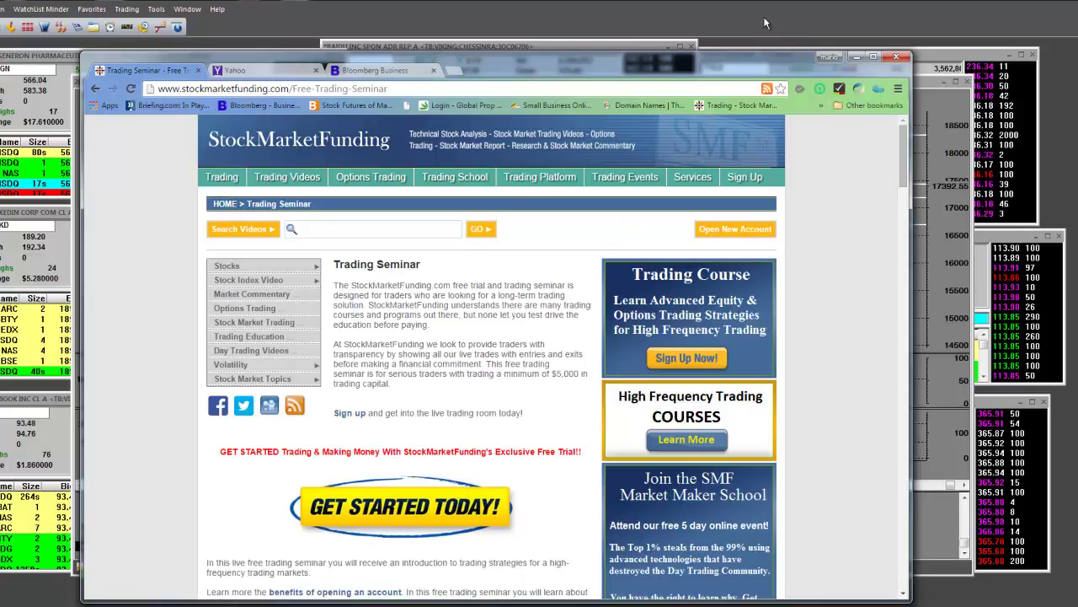
Minimize Chrome so the RealTick Dow monthly chart is visible again.
left_click(859, 59)
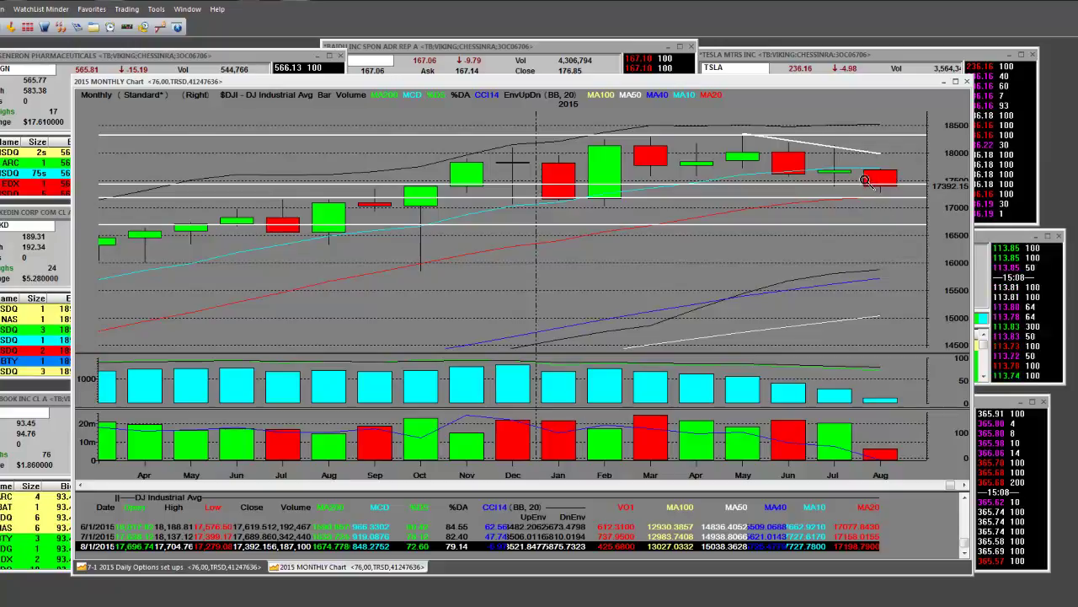
Drag a zoom box around the February–August 2015 candles, roughly 16200–18000.
left_click_drag(611, 253, 924, 151)
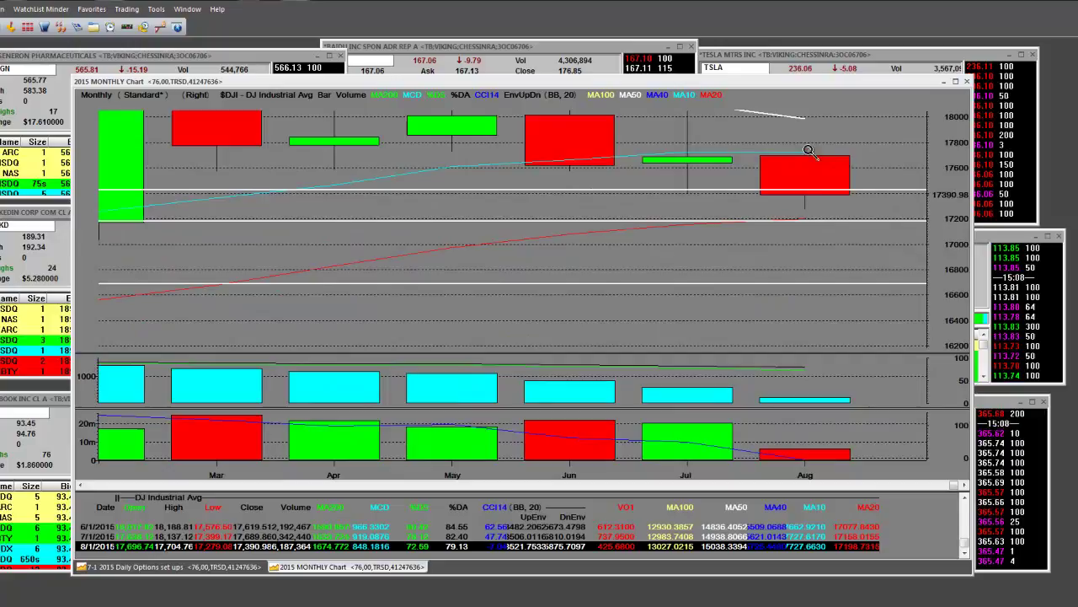